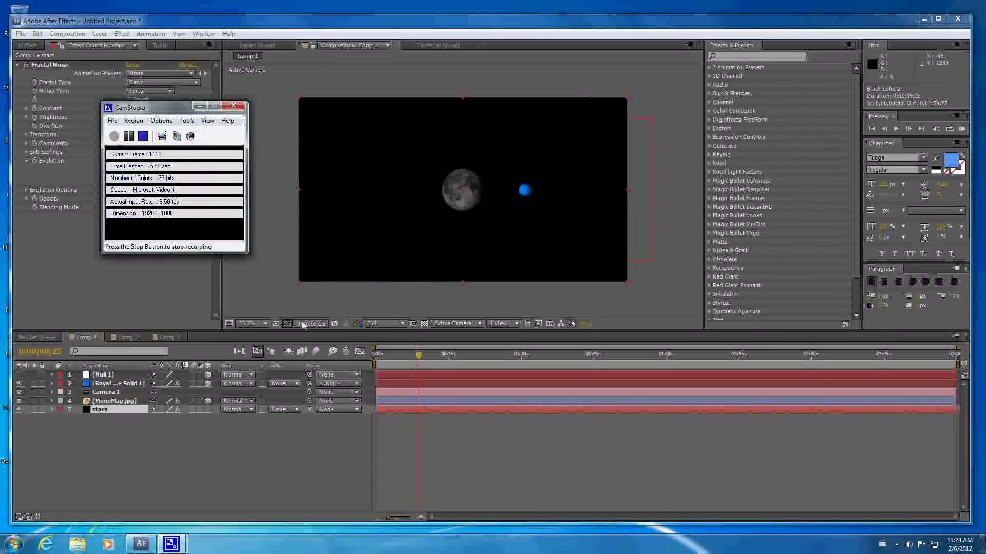
Rewind Comp 1 to frame zero, RAM-preview the orbit animation, then stop playback
click(375, 361)
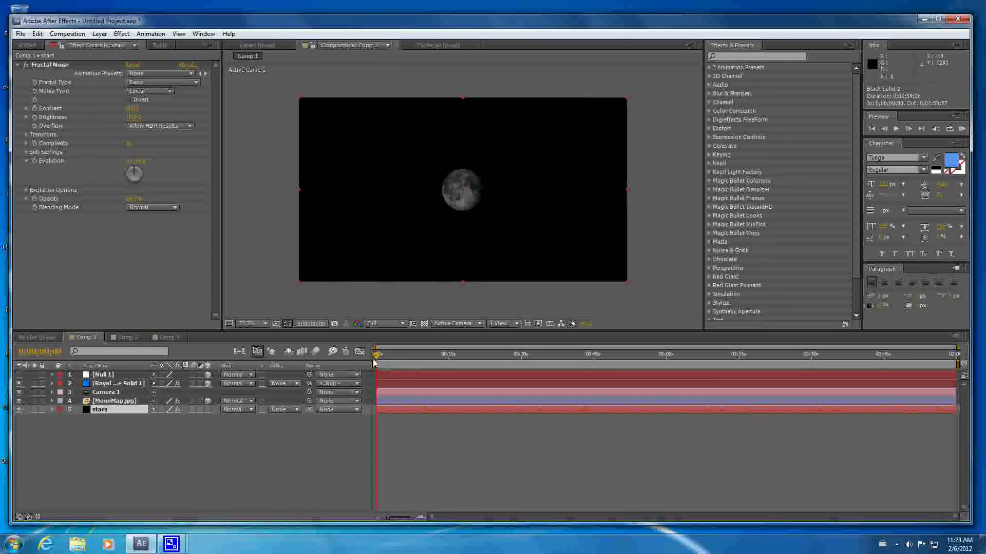
key(KP_0)
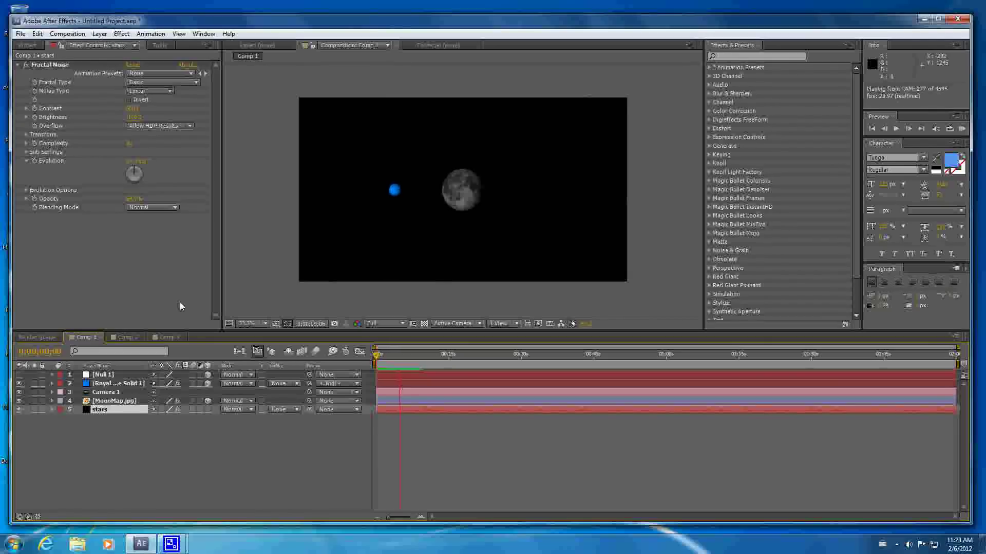
key(space)
Create a new composition, Comp 4, using the HDTV 1080 29.97 preset
click(166, 337)
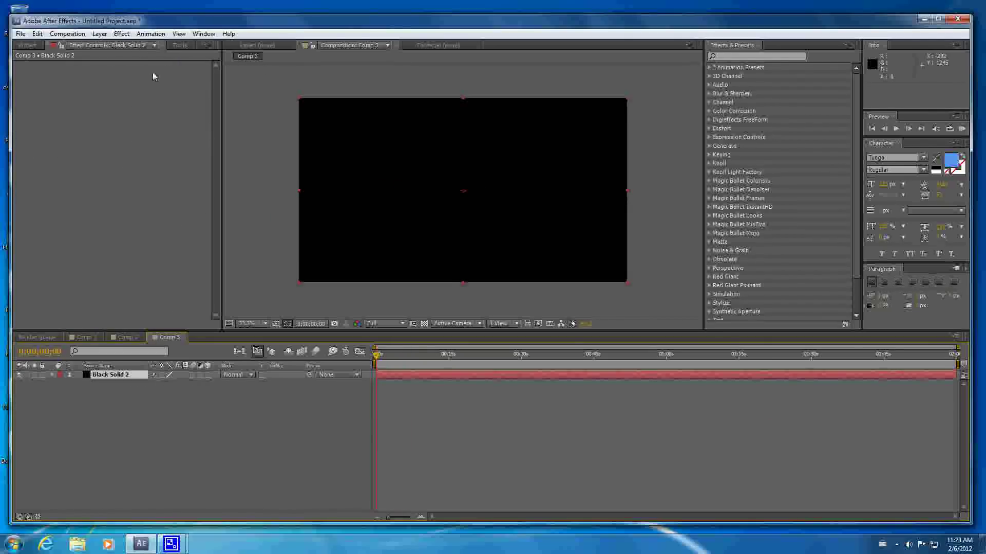
click(67, 33)
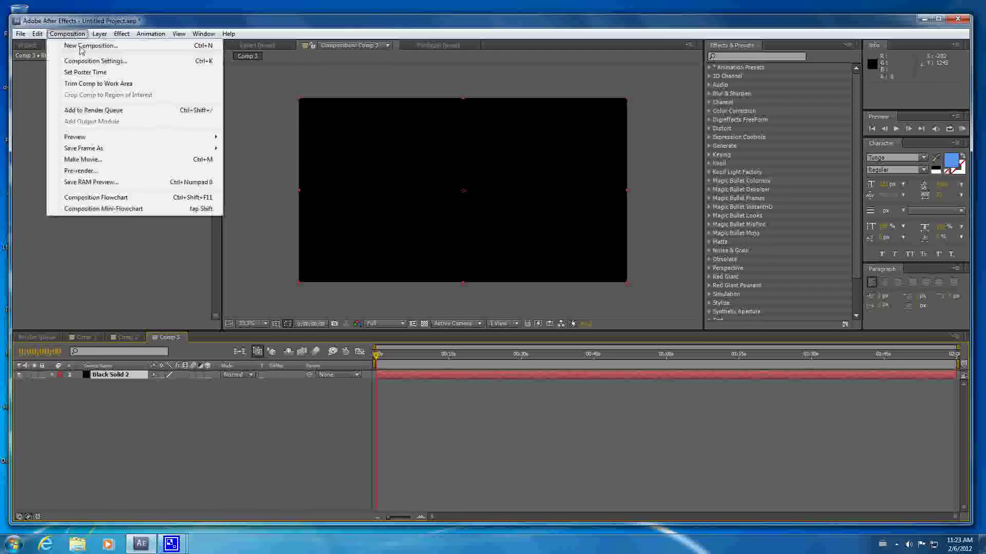
click(80, 53)
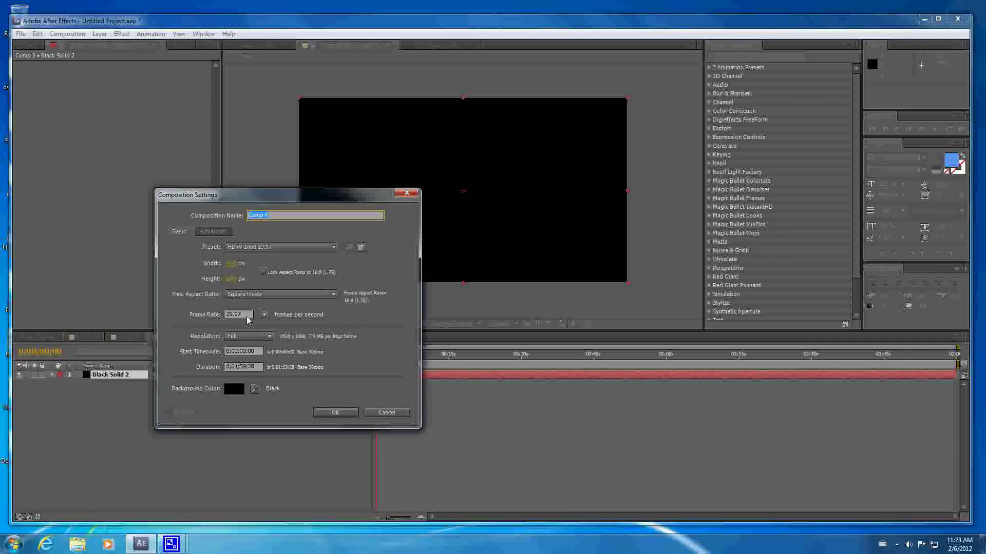
click(341, 414)
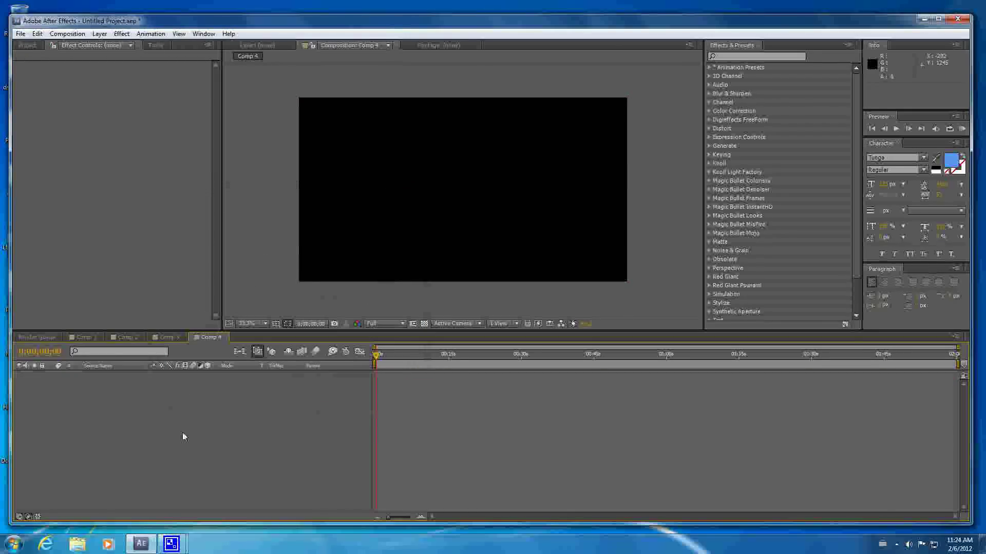
Open a second New Composition dialog and cancel it without creating anything
click(67, 33)
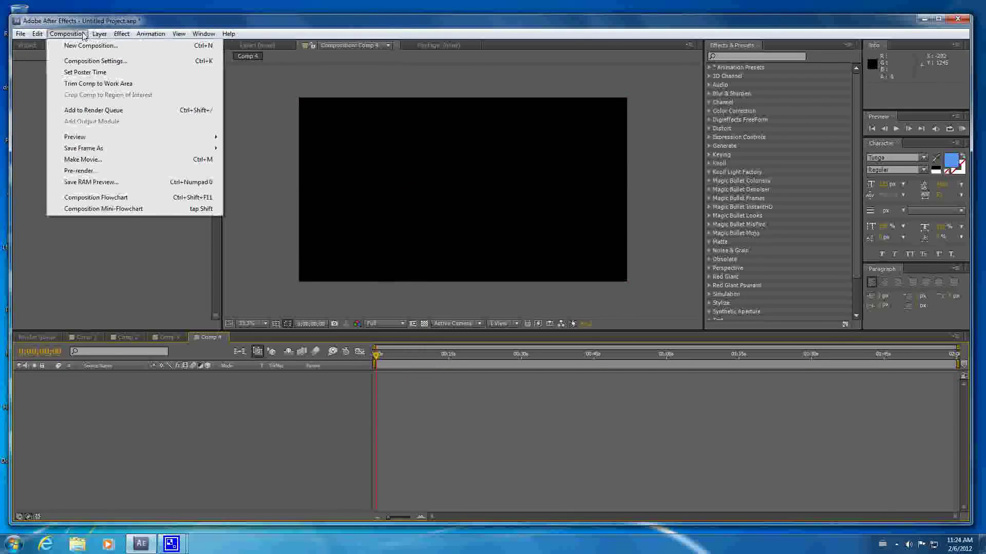
click(85, 46)
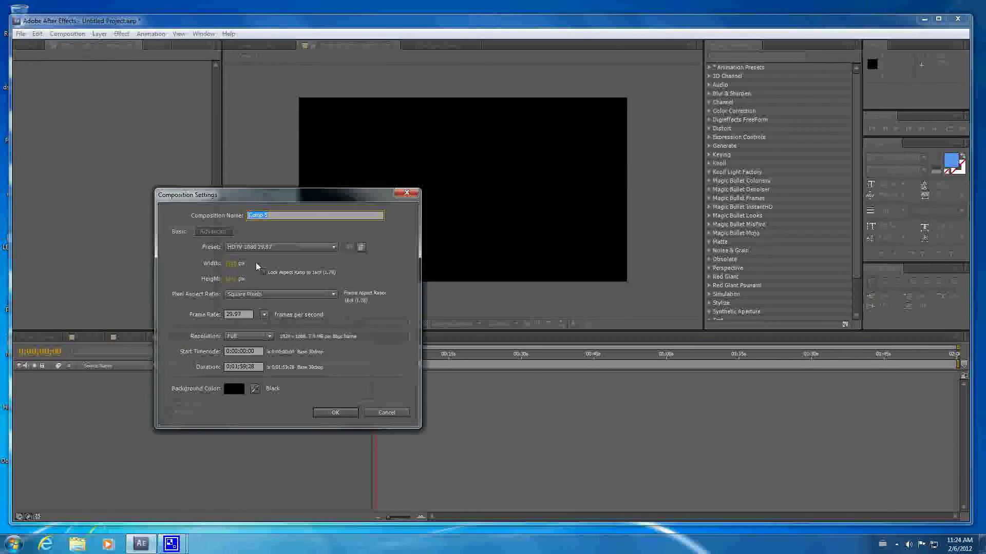
click(388, 412)
Add a full-frame black solid layer, Black Solid 3, to the empty Comp 4 timeline
right_click(226, 411)
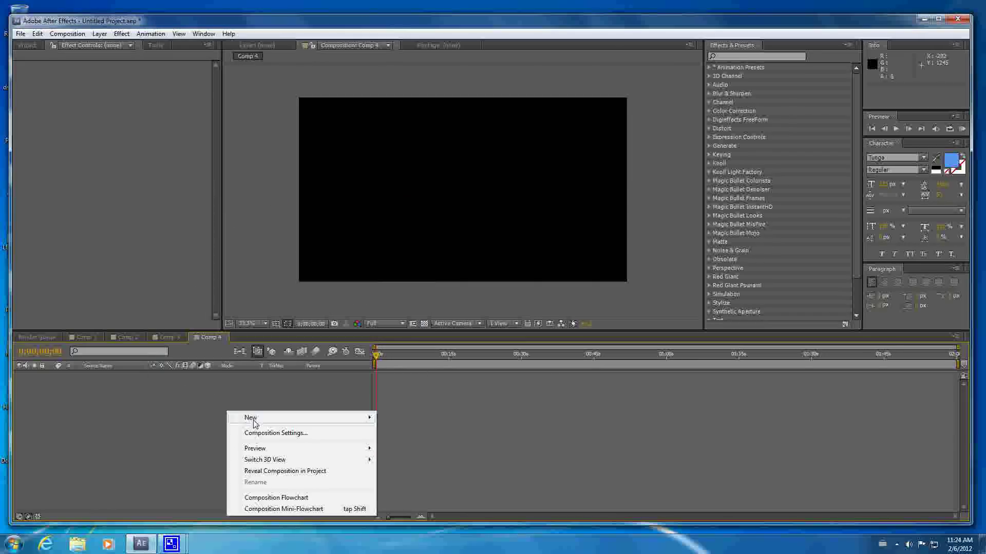
mouse_move(259, 419)
click(403, 444)
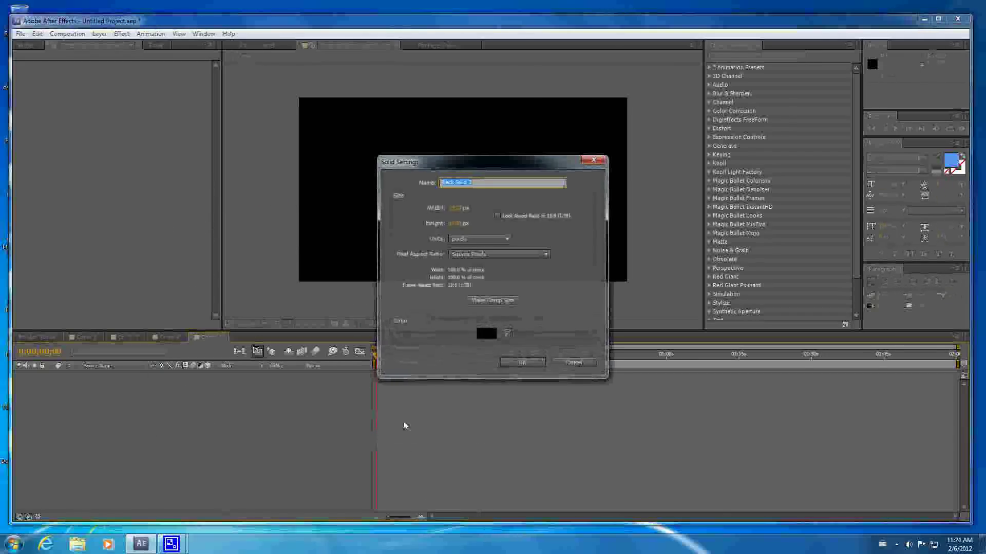
click(508, 361)
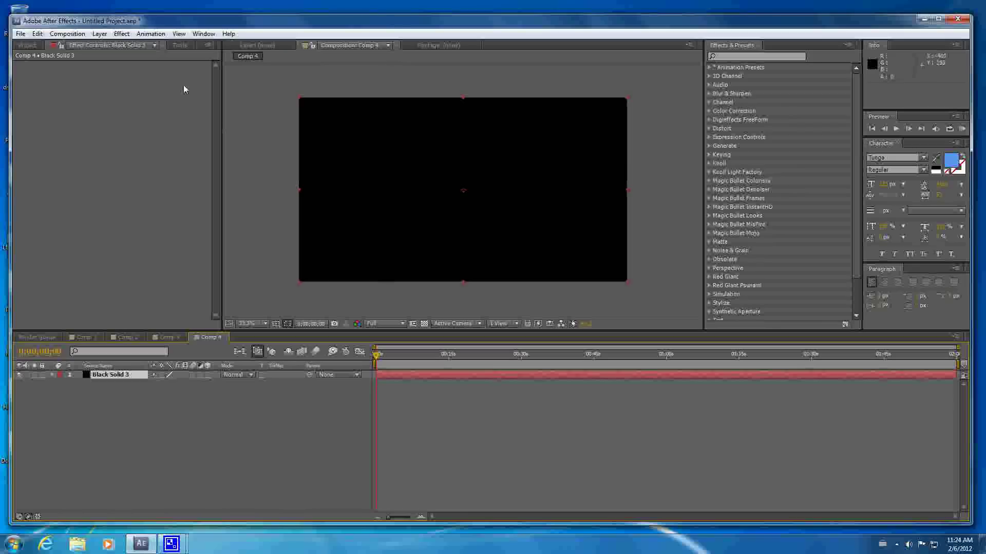
click(118, 35)
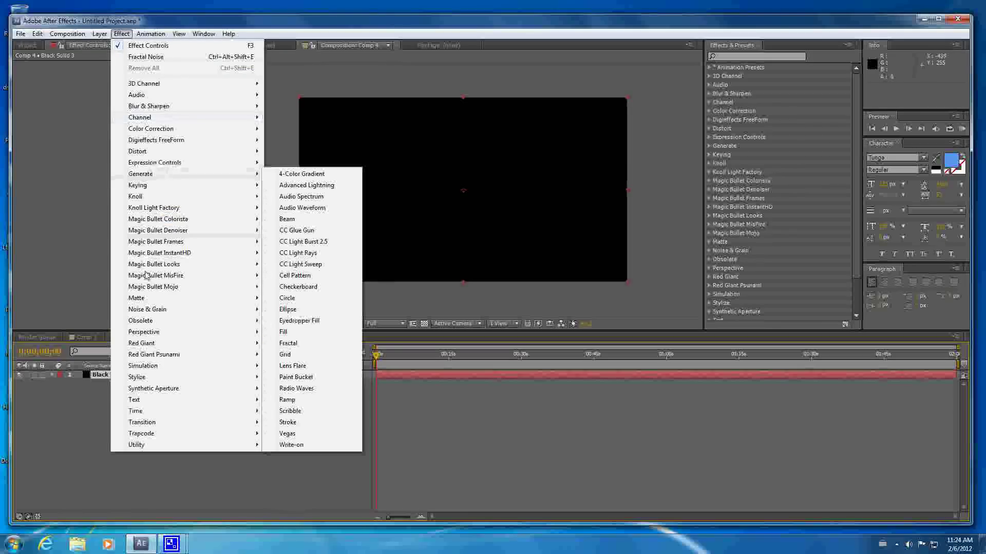
Apply Noise & Grain > Fractal Noise to Black Solid 3 and choose the 'starfield' animation preset
mouse_move(150, 311)
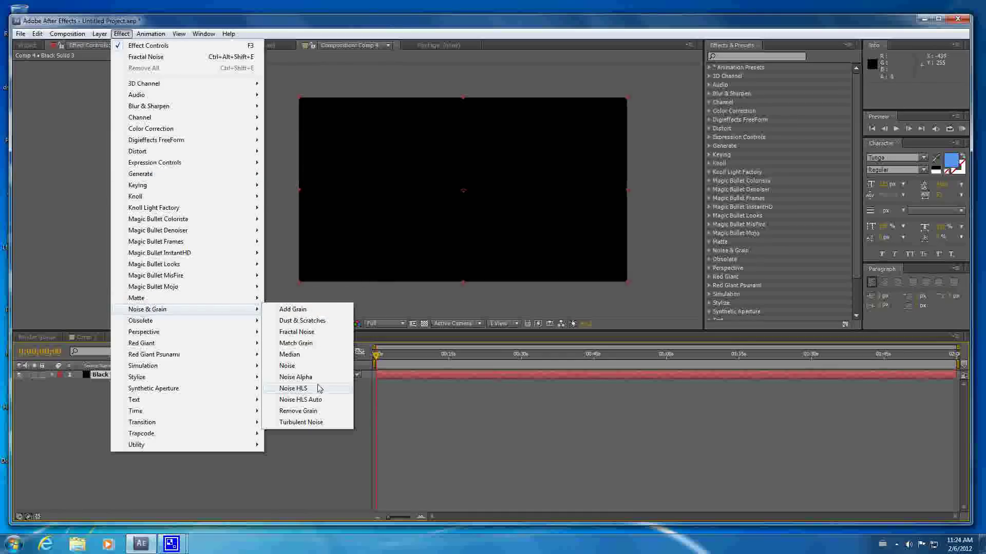
click(300, 332)
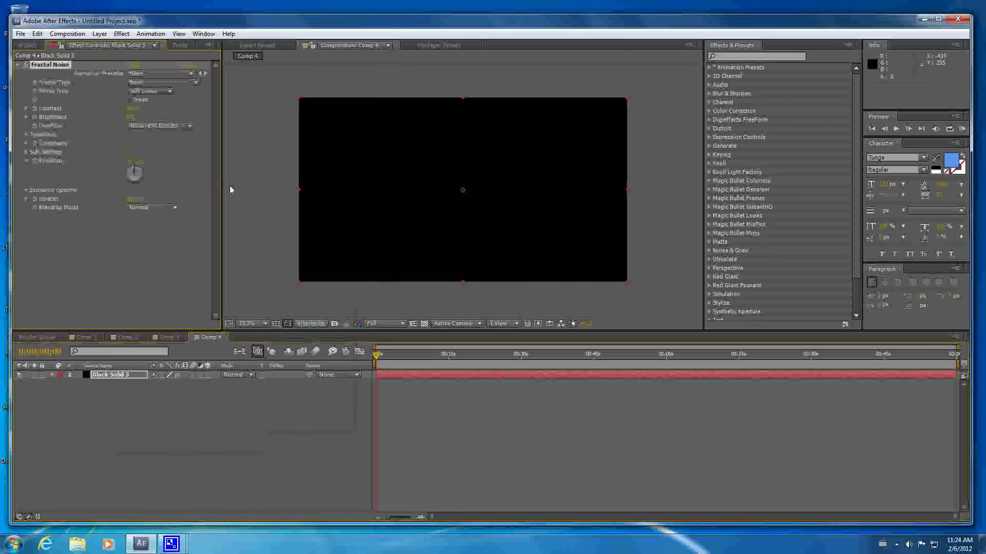
click(173, 78)
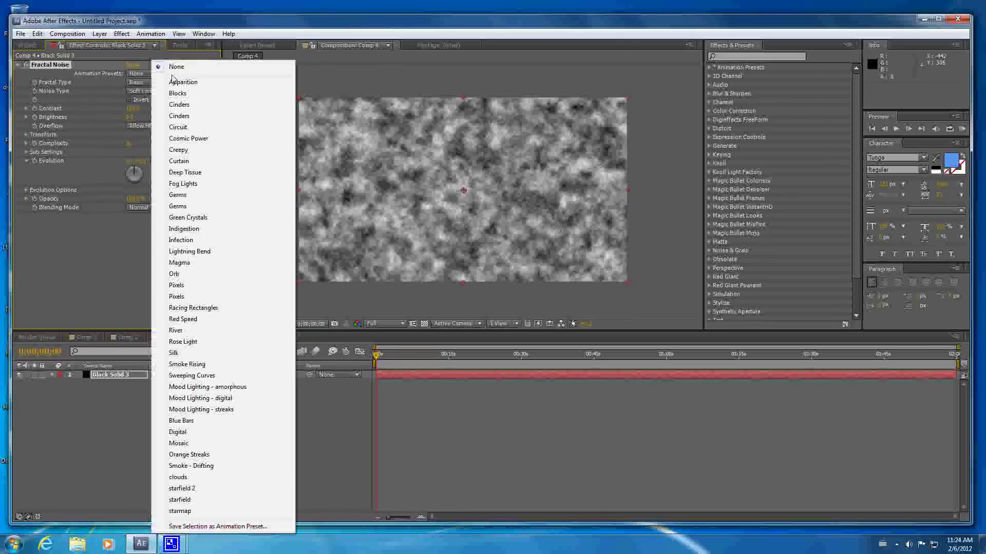
click(135, 47)
click(191, 75)
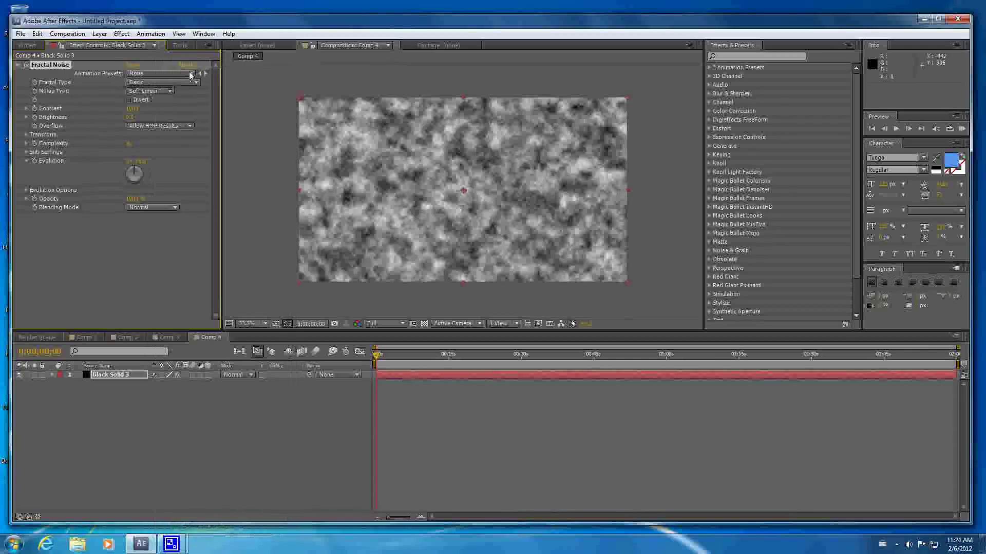
click(191, 76)
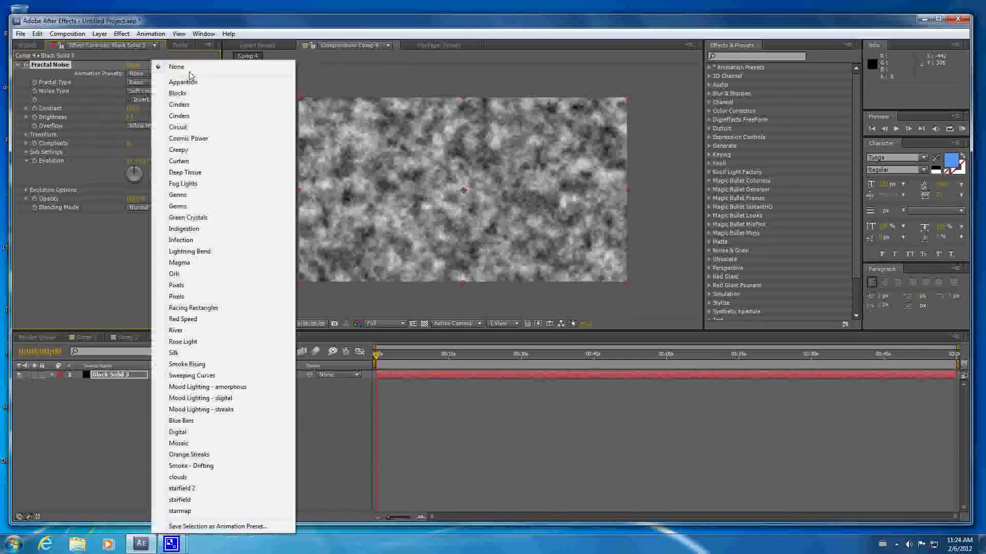
click(208, 500)
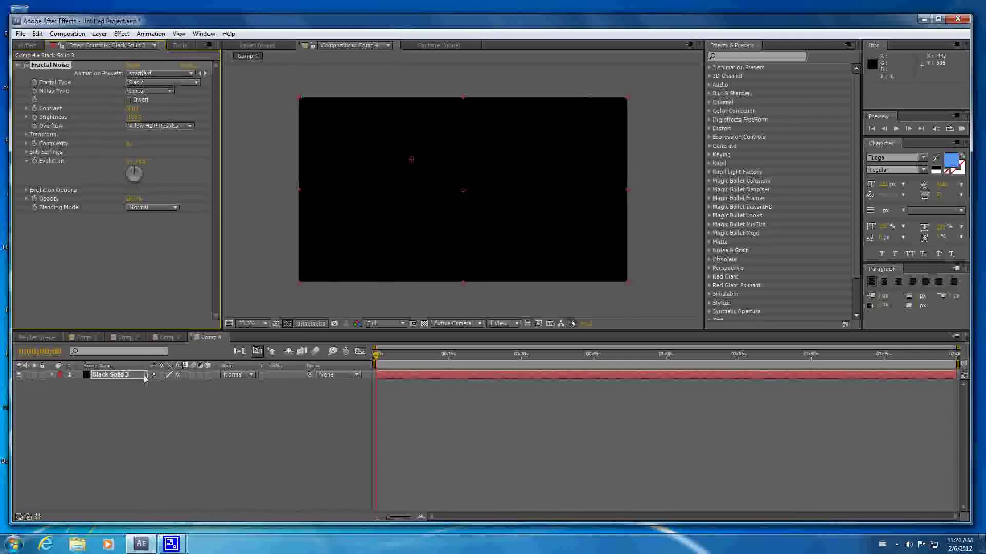
click(132, 412)
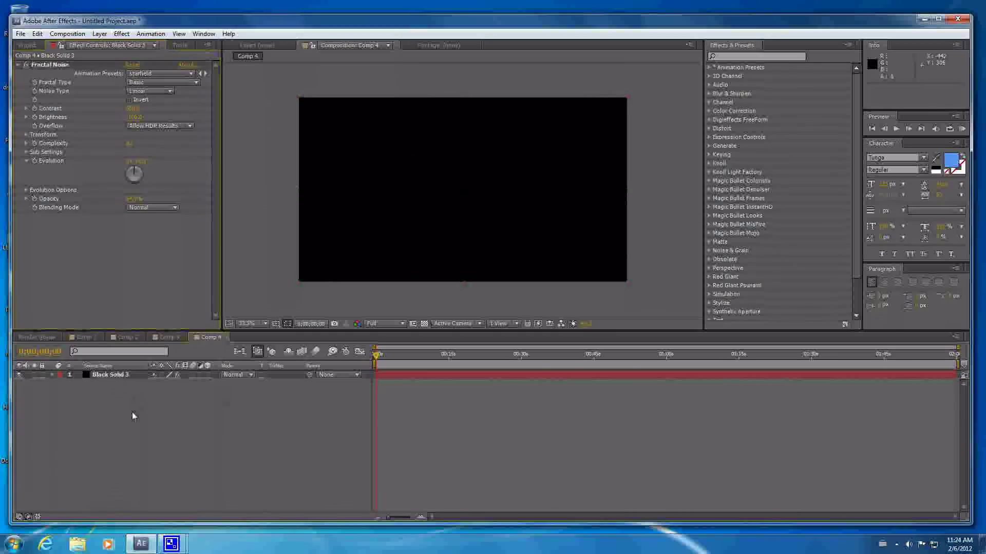
Rename the Fractal Noise starfield solid layer to 'bg stars'
right_click(95, 374)
click(137, 379)
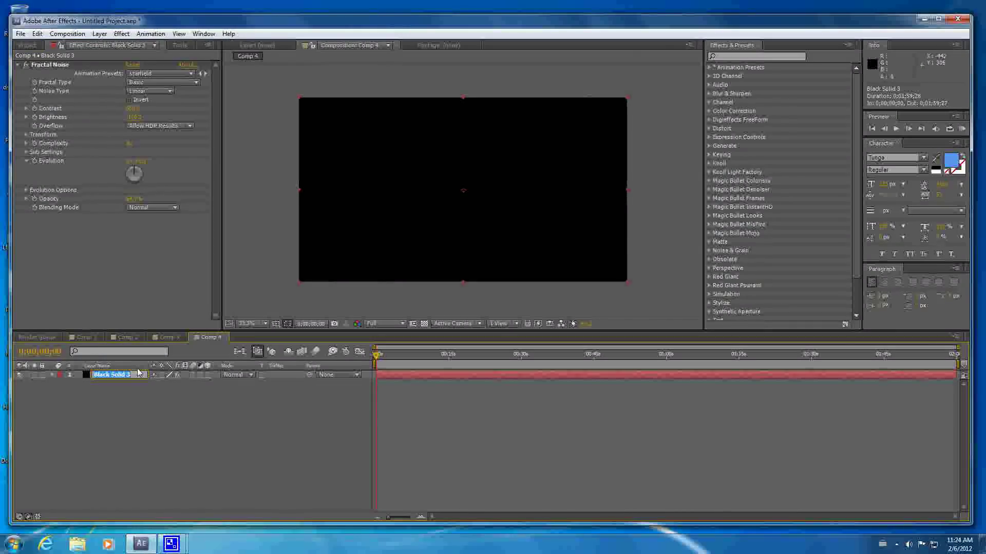
text(bg stars)
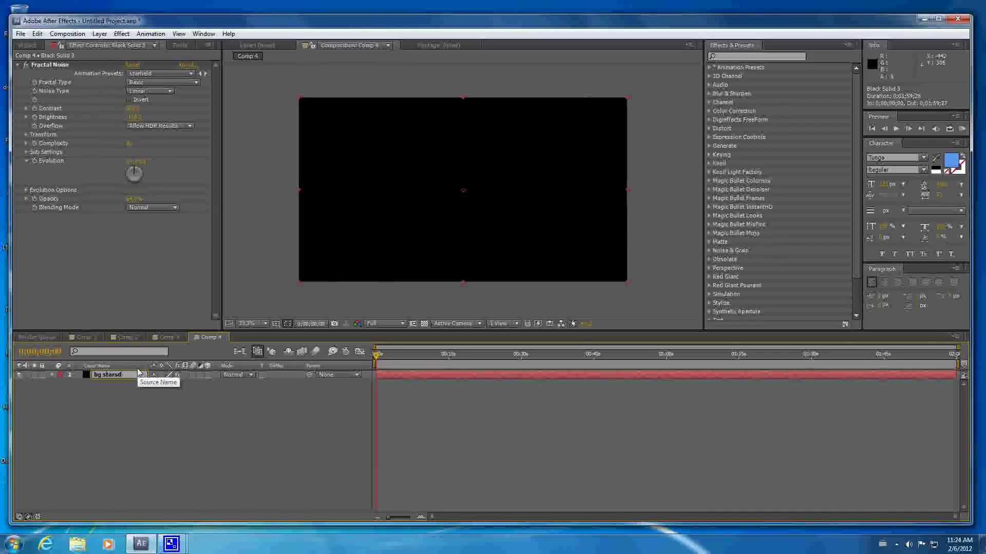
click(155, 395)
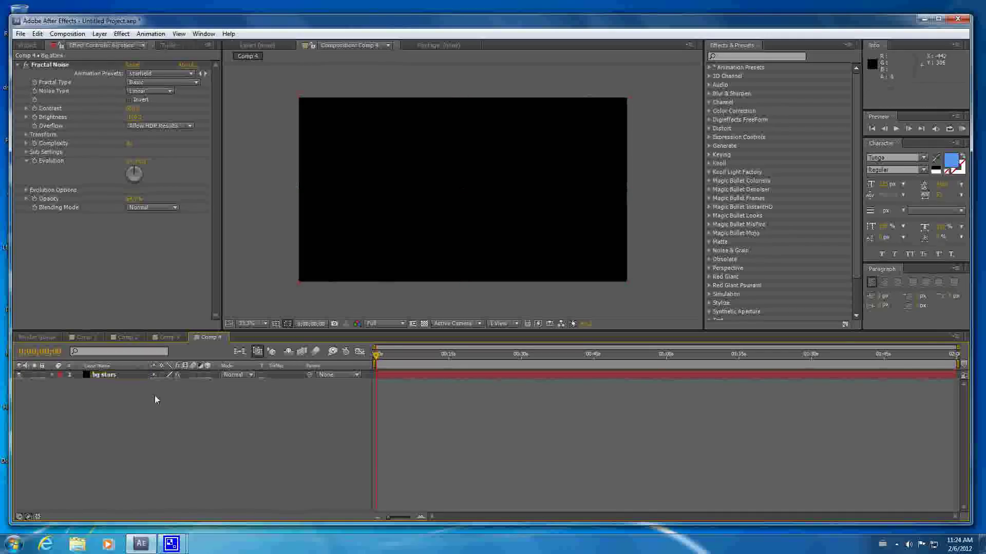
right_click(129, 430)
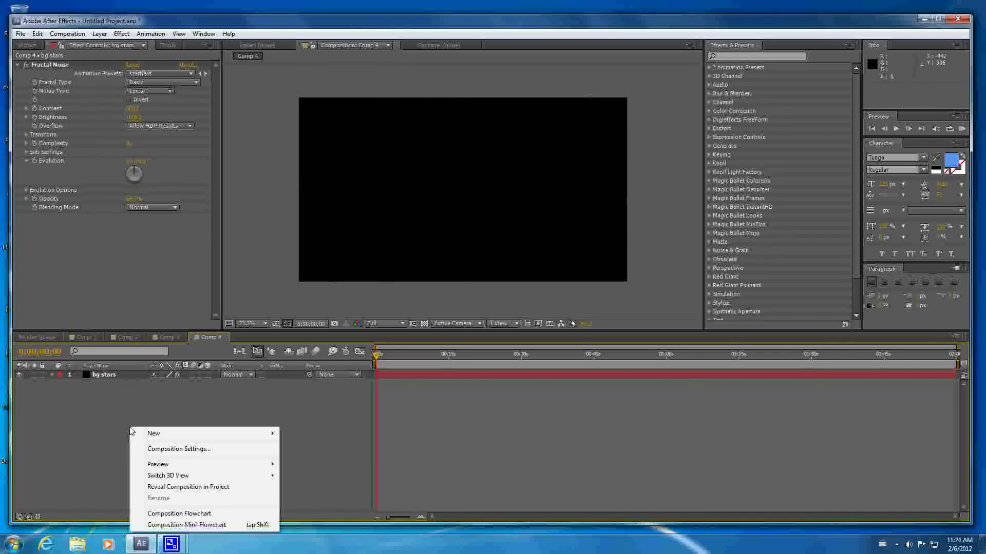
click(88, 306)
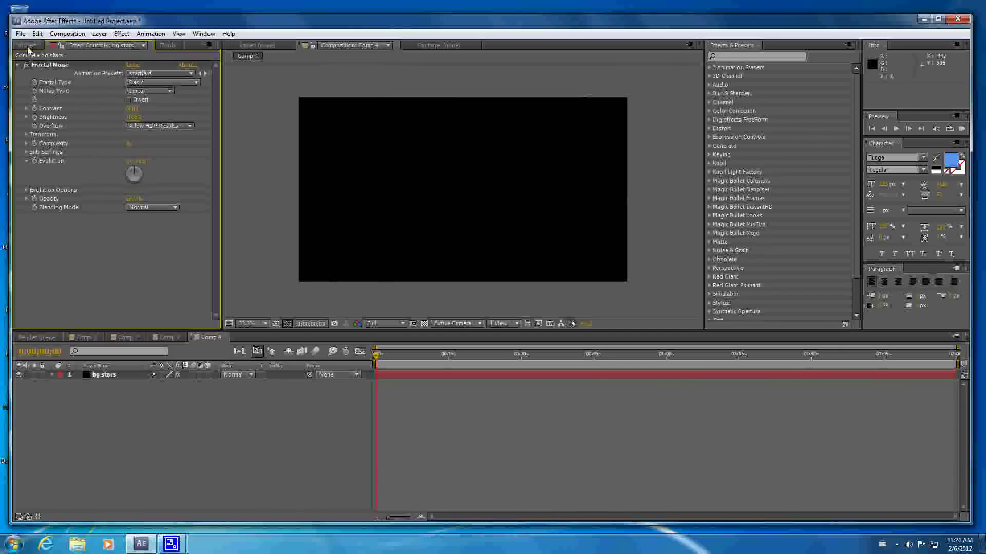
Create a bright blue (0019FB) full-frame solid, Blue Solid 1, above bg stars
right_click(114, 411)
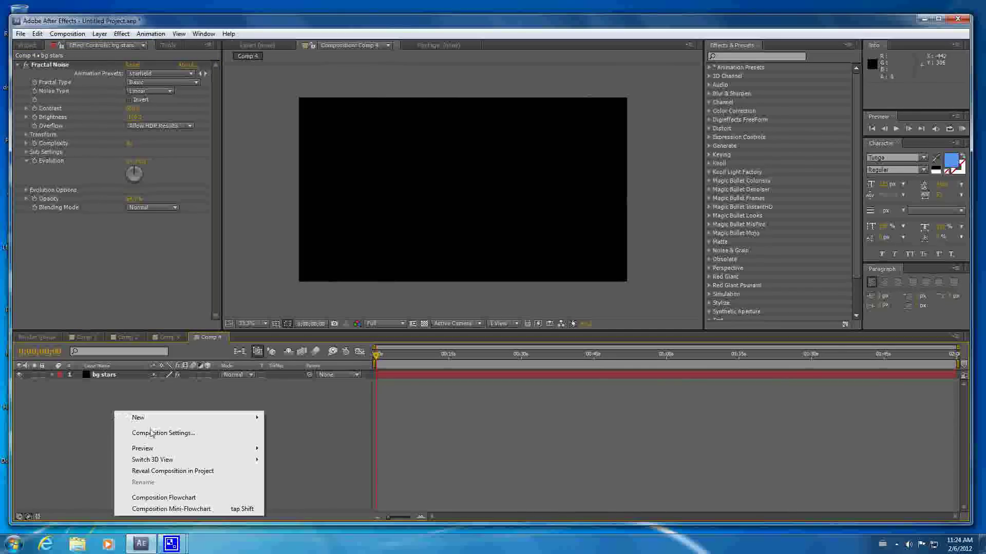
mouse_move(152, 425)
click(288, 445)
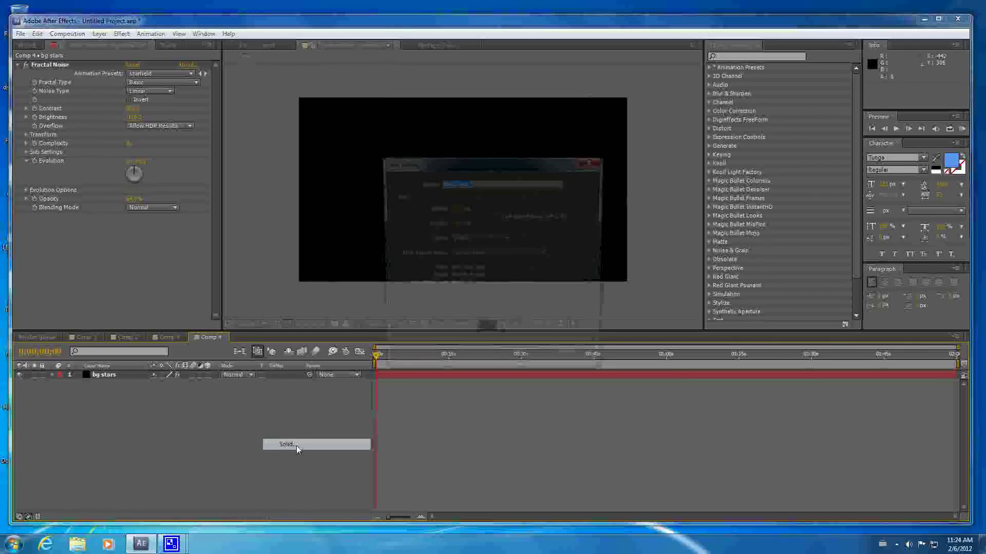
click(486, 335)
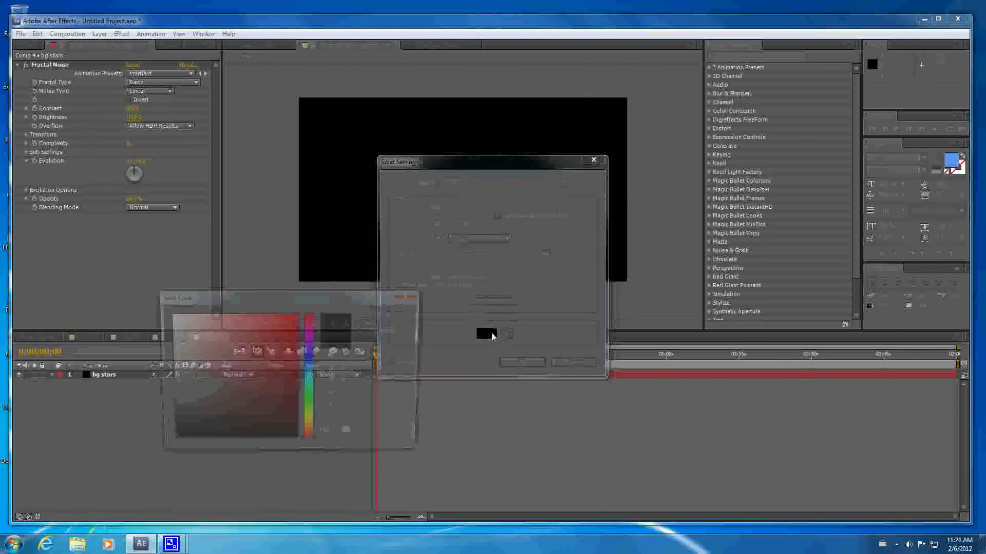
click(309, 358)
click(294, 316)
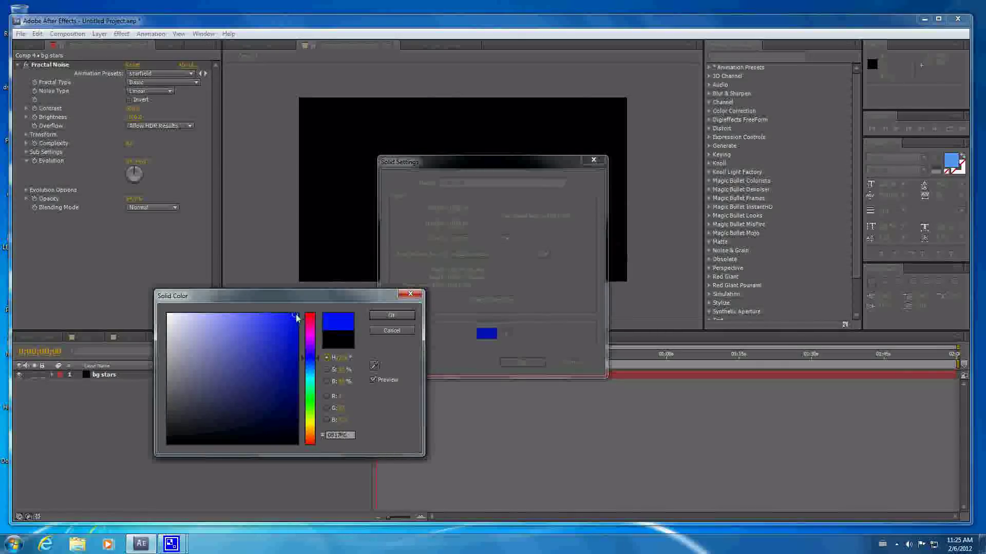
click(392, 315)
click(534, 363)
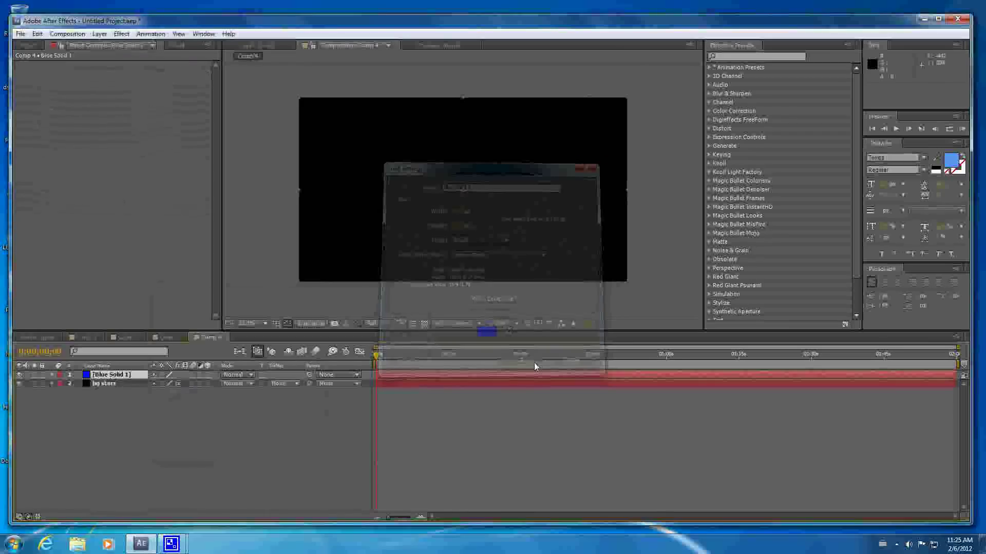
click(122, 34)
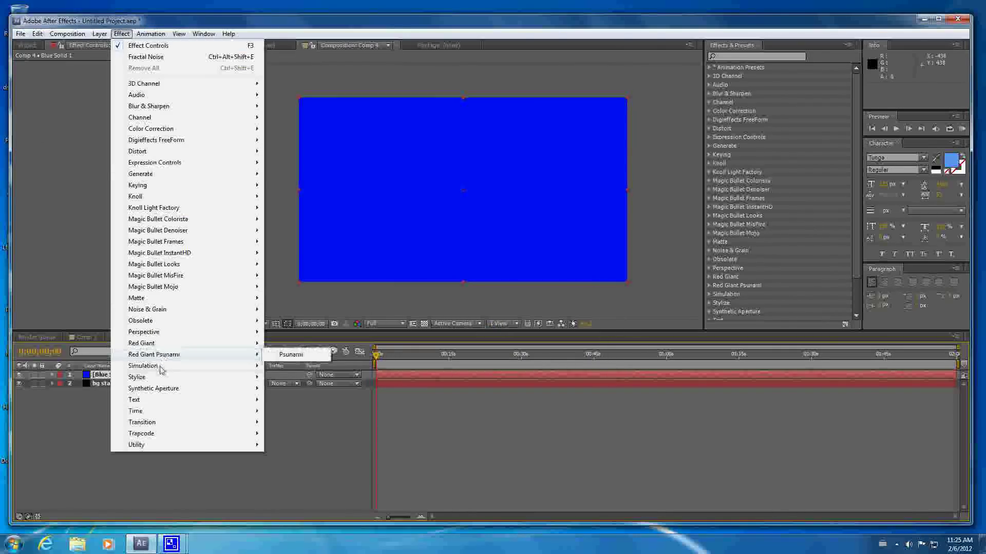
Apply CC Sphere to Blue Solid 1, raising Light Height and slightly lowering Light Intensity
mouse_move(170, 334)
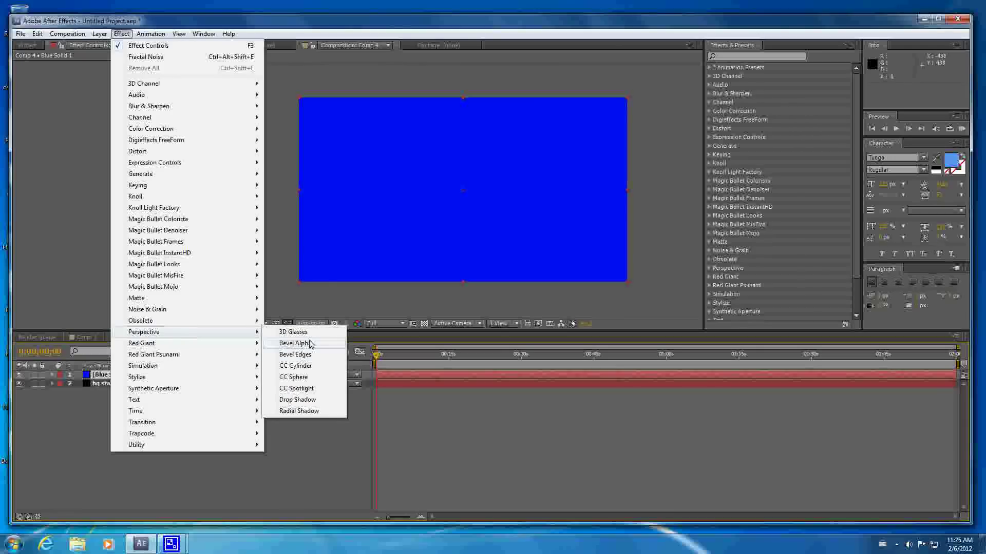
click(298, 377)
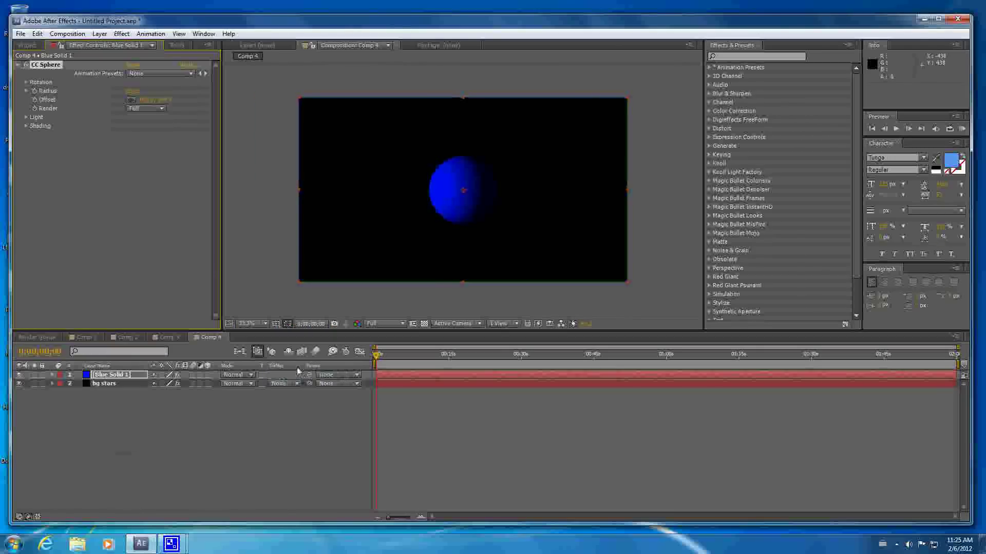
click(26, 117)
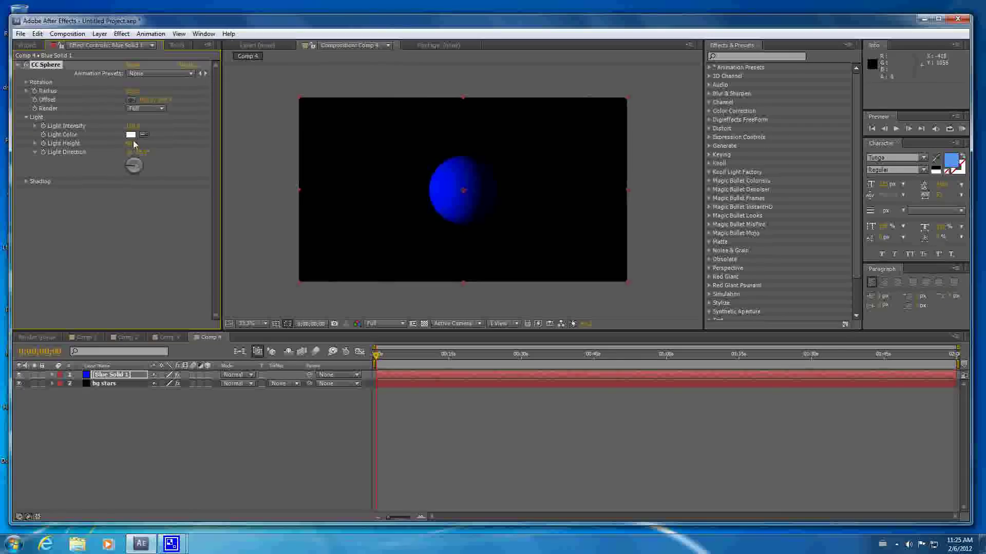
drag(132, 144, 155, 146)
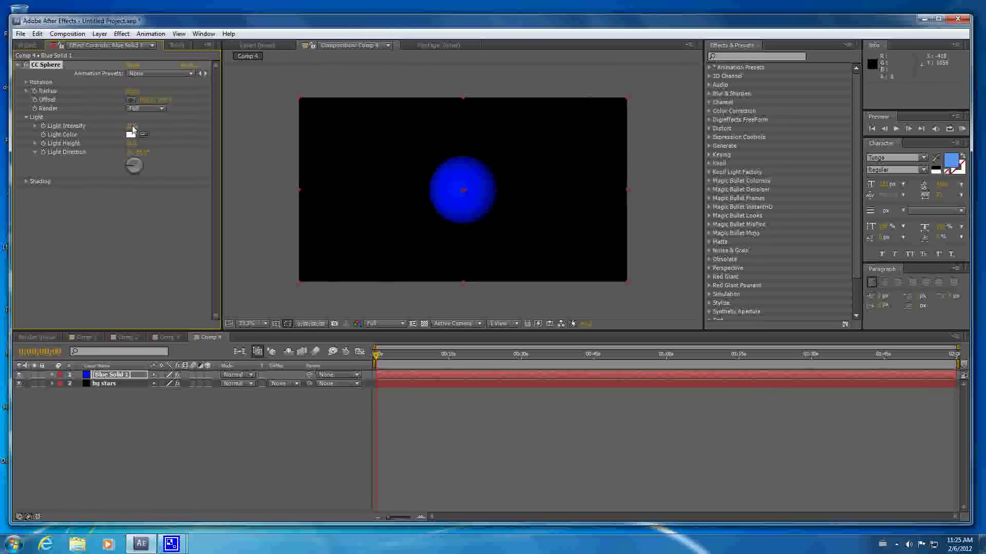
drag(133, 126, 128, 129)
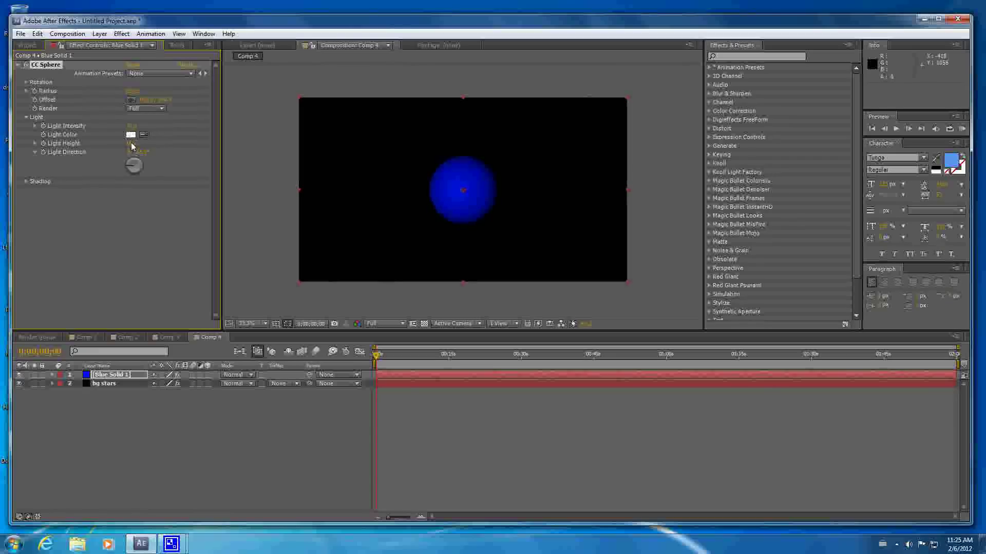
click(133, 145)
click(132, 225)
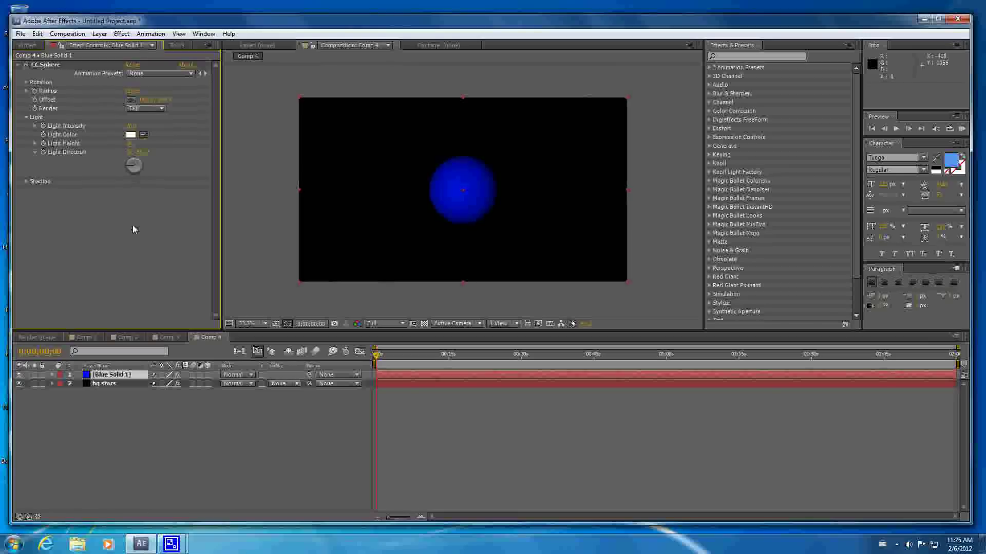
Set the CC Sphere Radius to 100 and make the blue sphere a 3D layer
click(132, 91)
text(100)
key(Return)
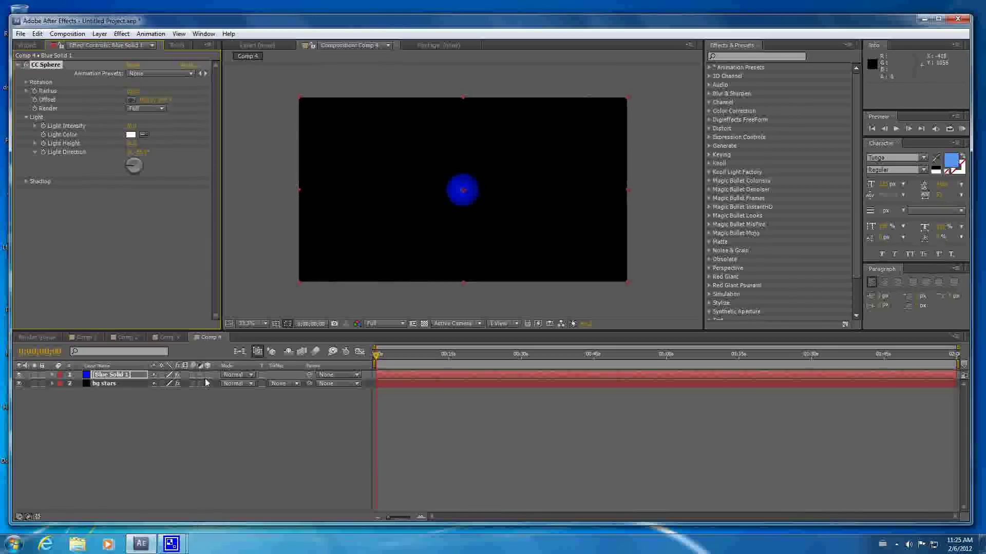
click(208, 375)
Add a Camera 1 layer to Comp 4 with the default camera settings
right_click(175, 472)
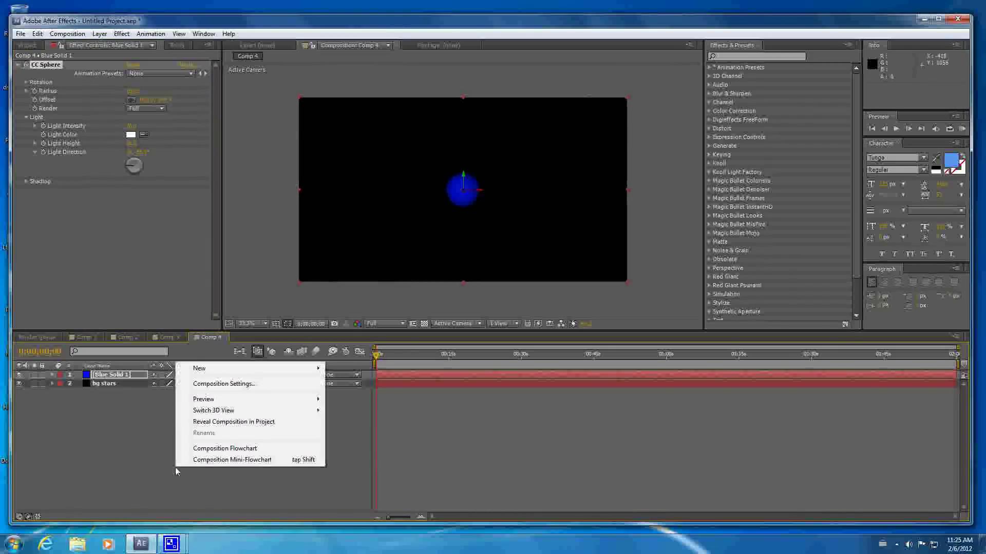
mouse_move(213, 372)
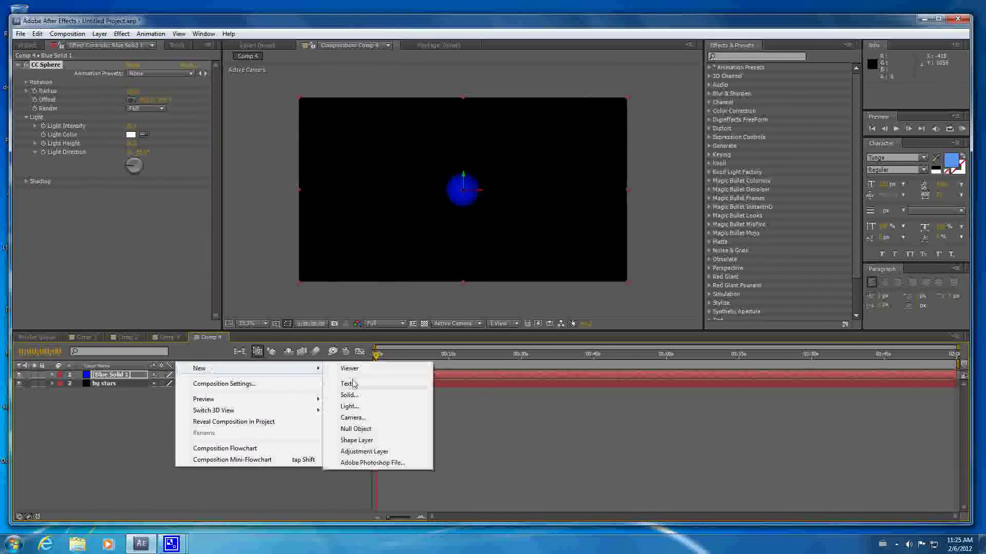
click(362, 418)
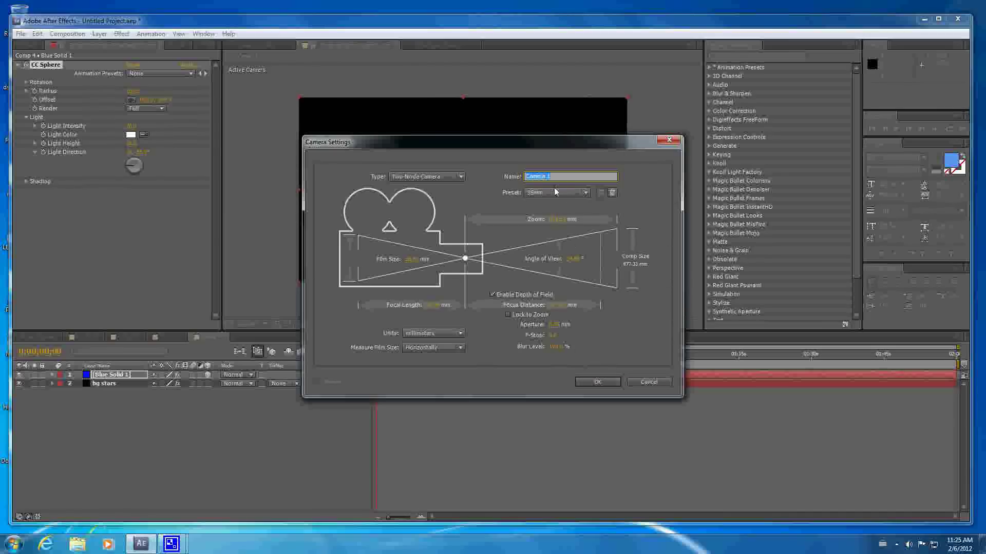
click(595, 382)
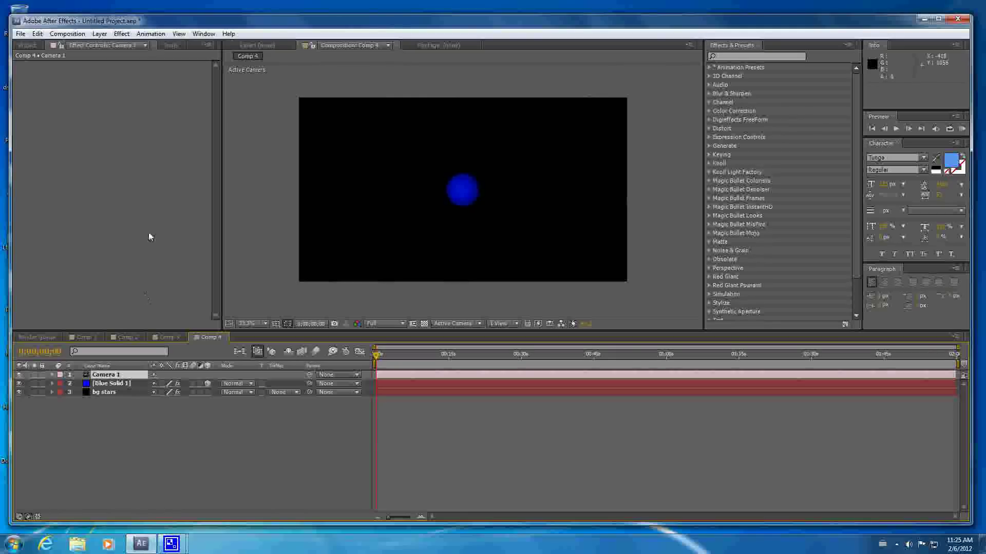
Create a square composition, Comp 5, with width and height both 1000 px
click(67, 34)
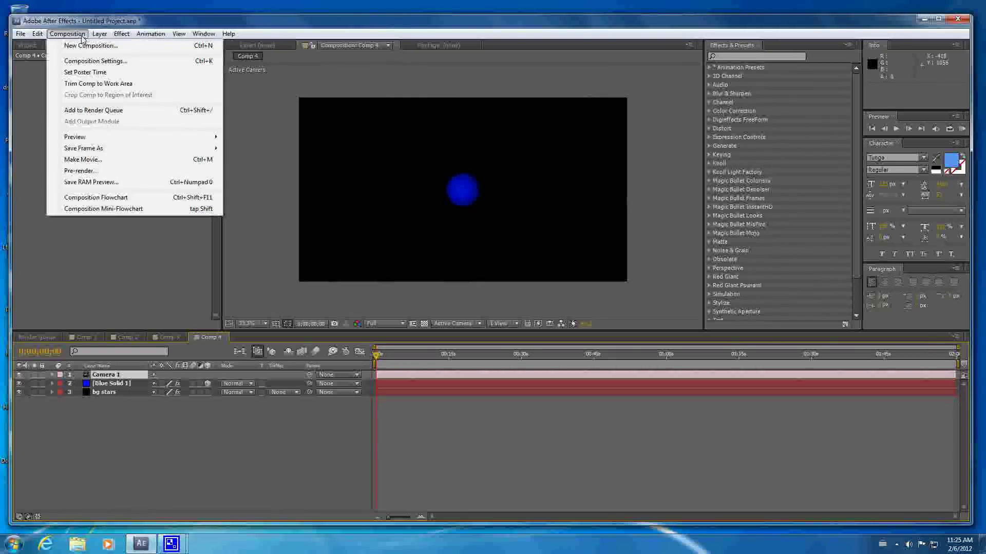
click(95, 61)
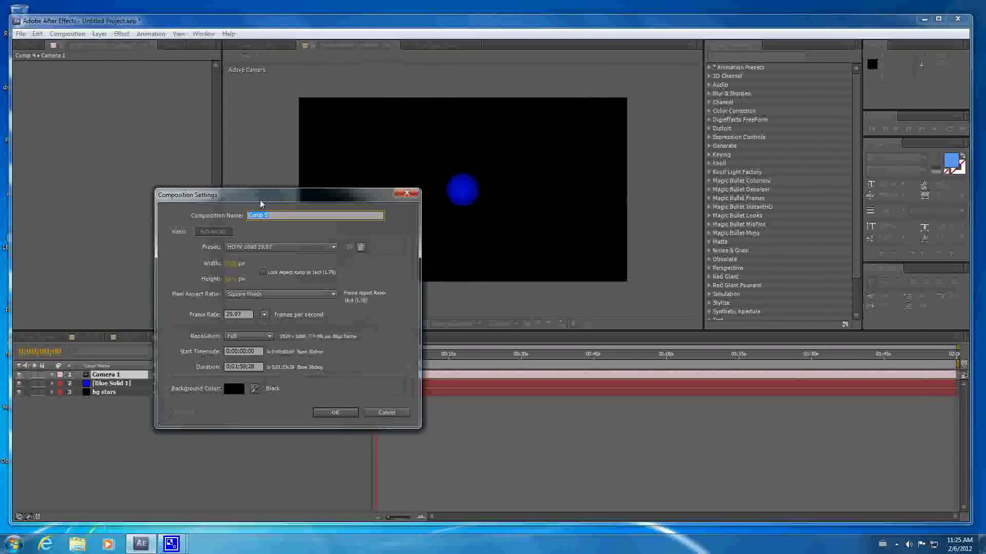
click(231, 269)
text(100)
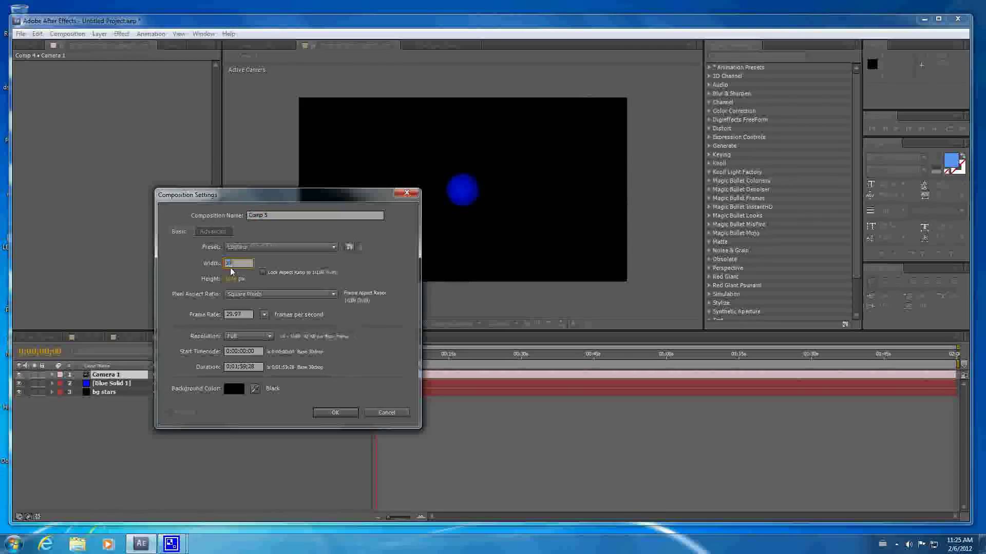
text(0)
click(233, 279)
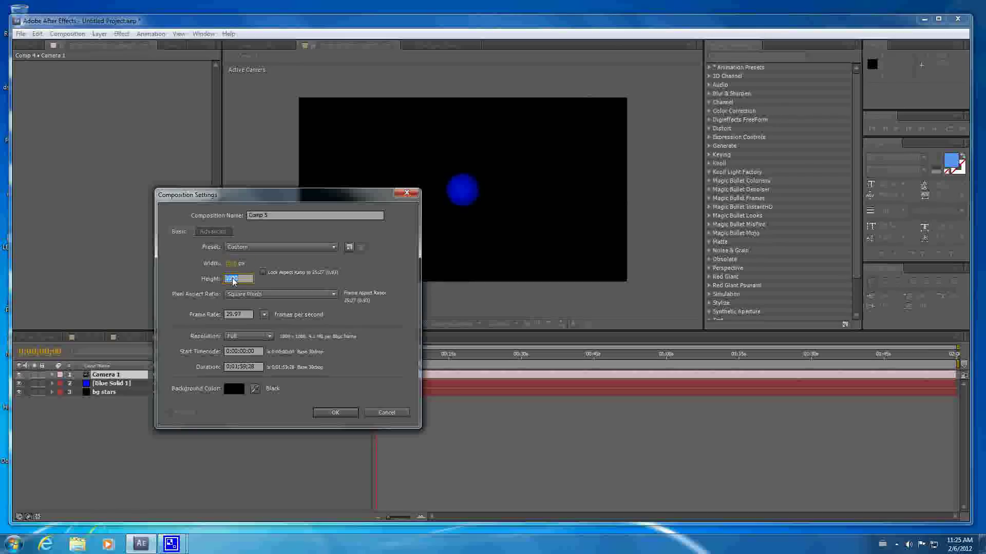
text(1000)
click(334, 413)
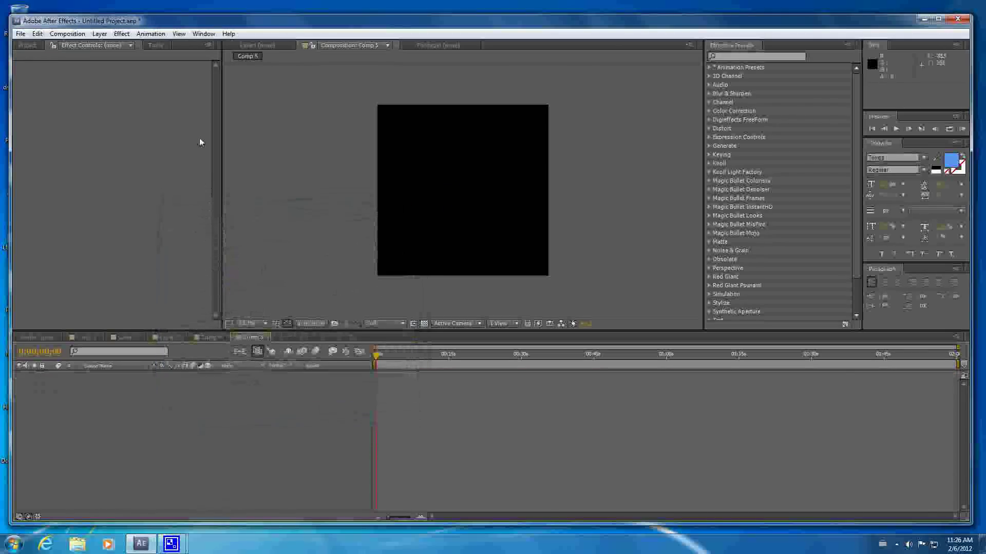
Draw a full-comp ellipse with the Ellipse tool, then undo it
click(155, 45)
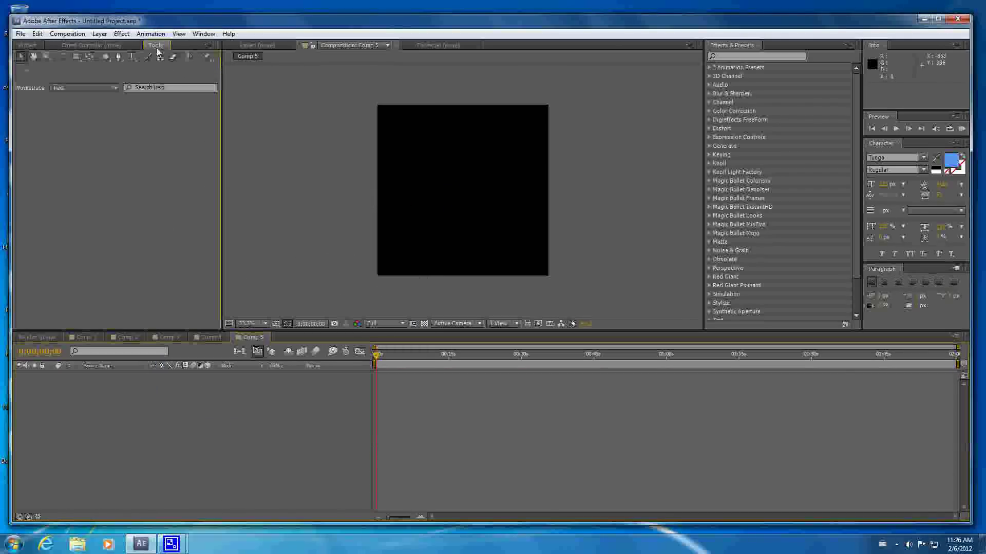
click(107, 61)
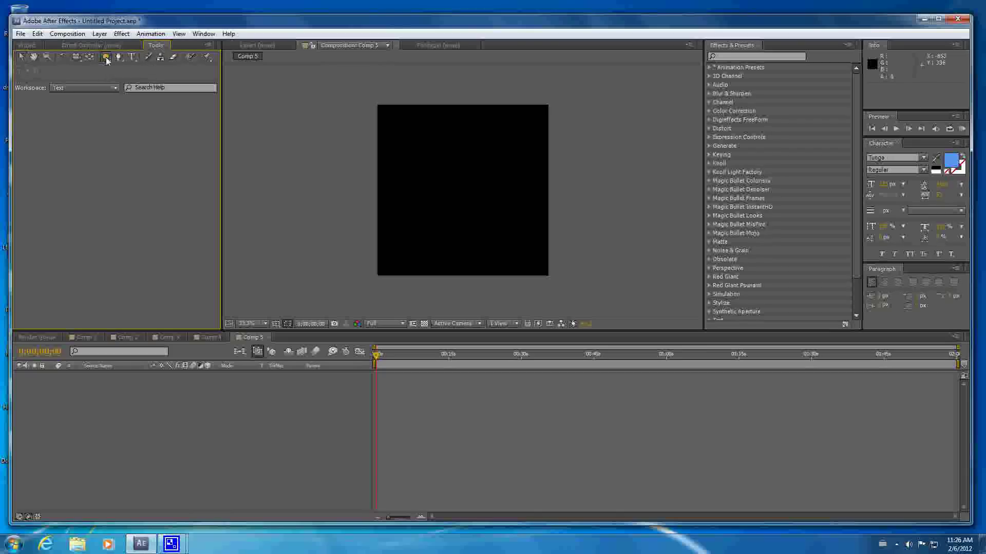
double_click(107, 61)
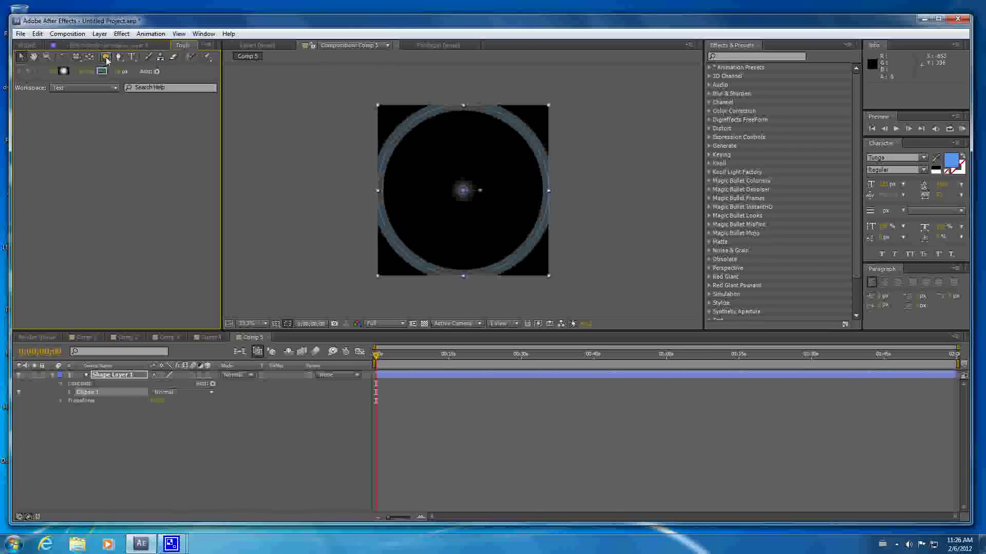
click(38, 34)
click(49, 45)
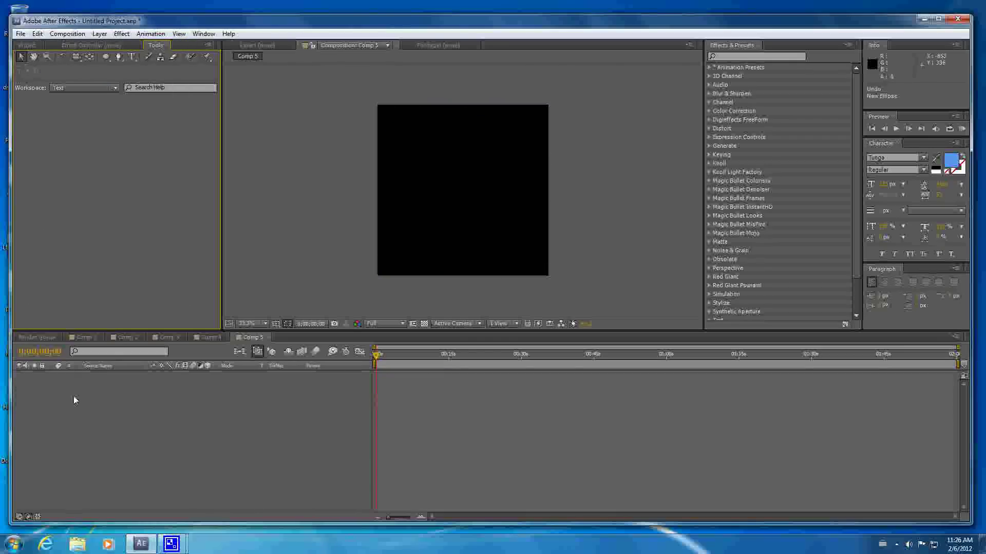
Add a pure white (FFFFFF) solid, White Solid 2, filling Comp 5
right_click(79, 411)
mouse_move(103, 416)
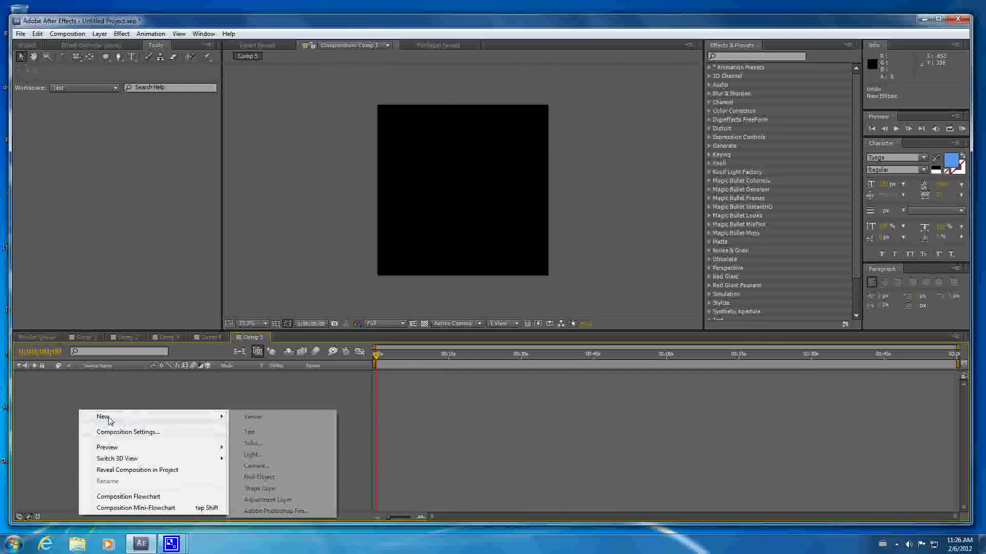
click(247, 431)
click(488, 335)
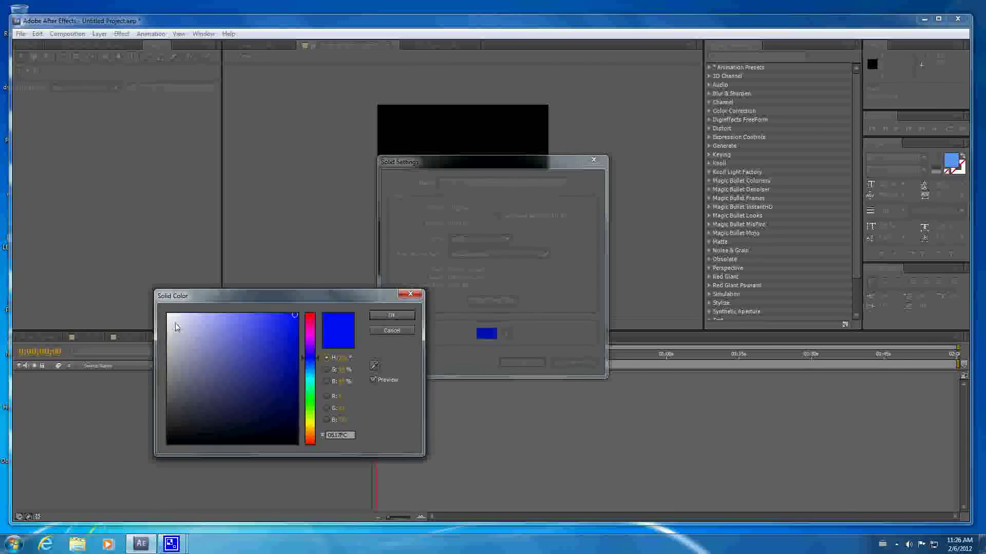
click(169, 315)
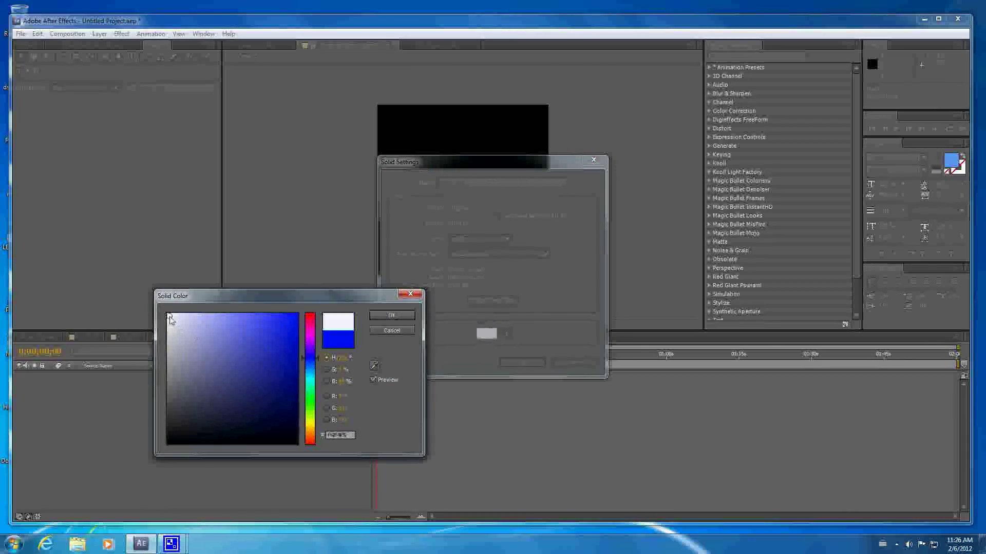
click(380, 316)
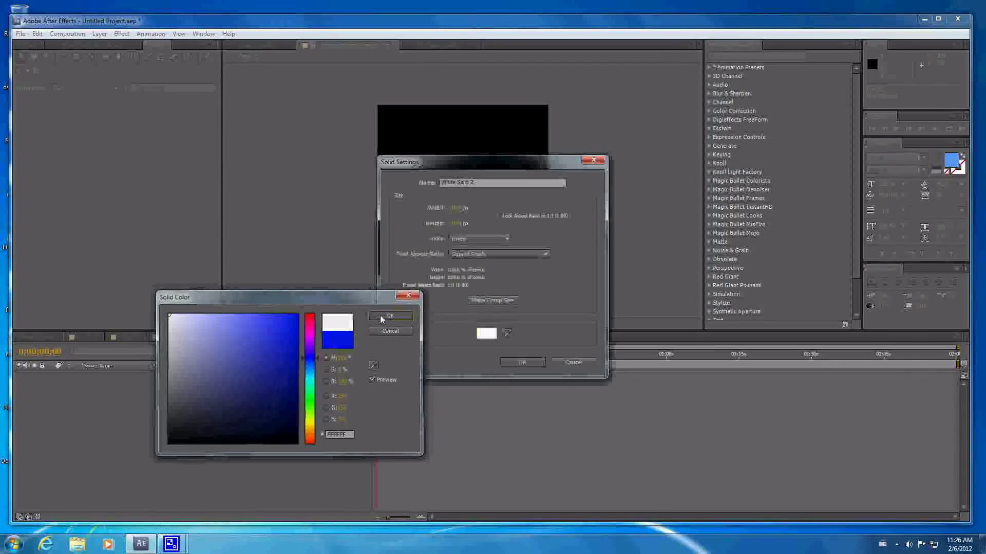
click(519, 363)
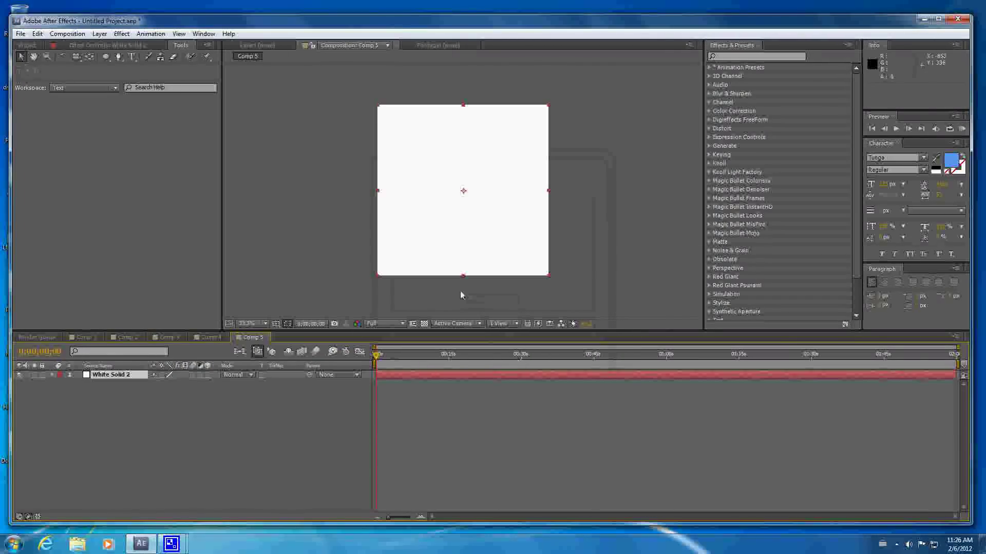
Mask White Solid 2 with a frame-filling ellipse and copy its Mask 1 path
double_click(106, 56)
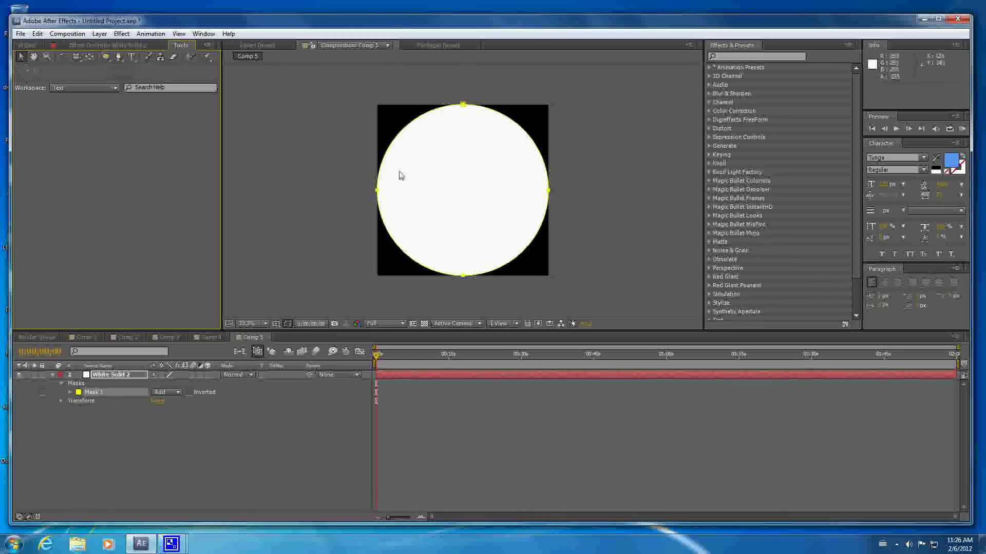
click(70, 393)
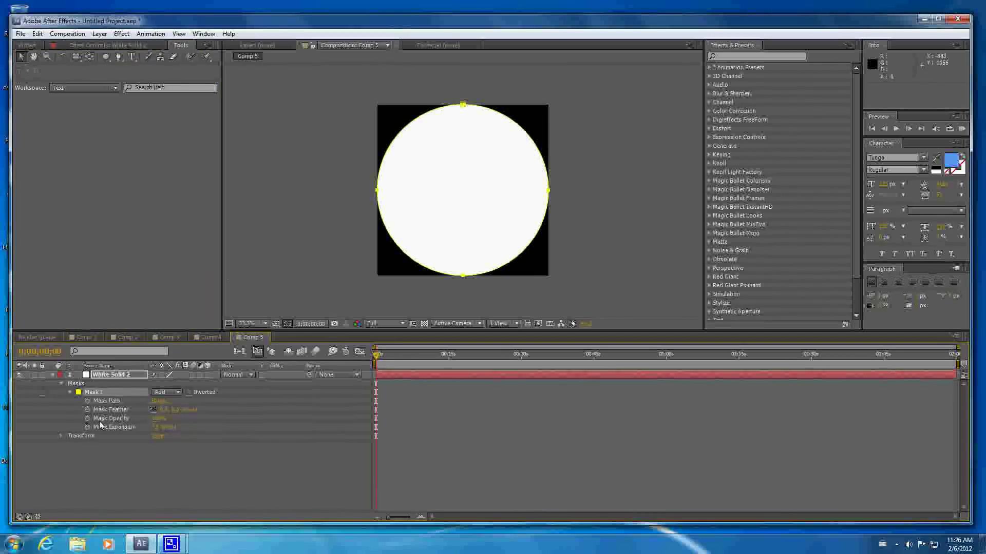
click(95, 401)
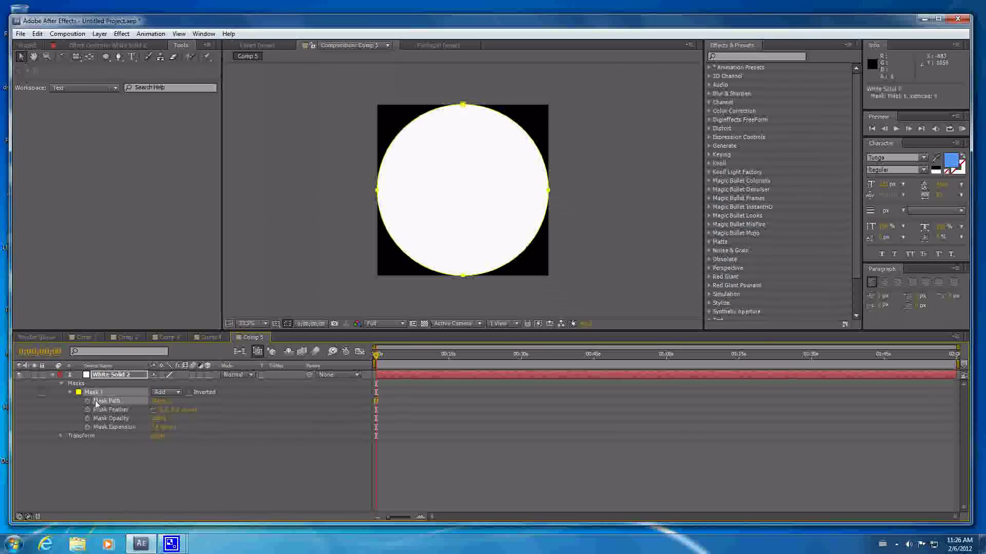
click(38, 33)
click(69, 95)
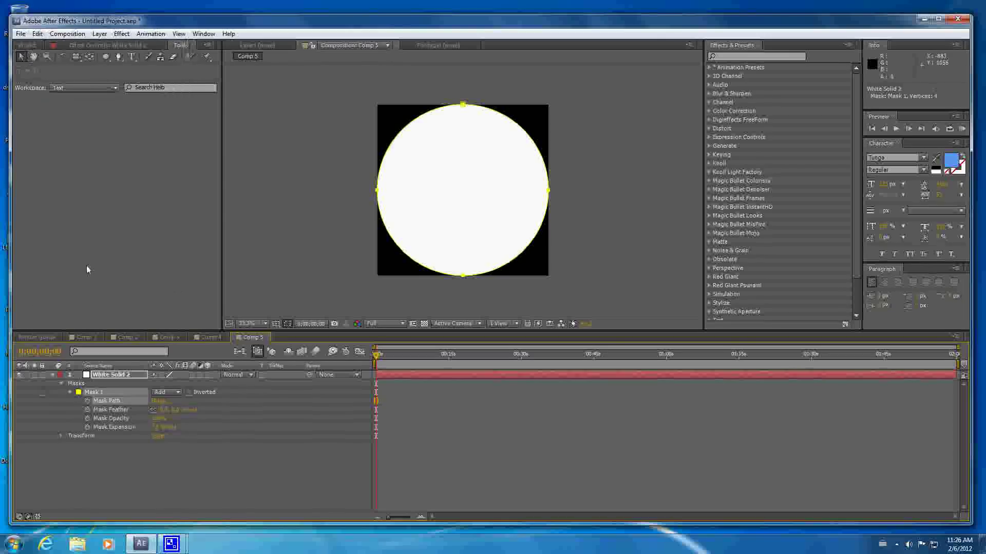
In Comp 4, add a full-frame pure red solid named Red Solid 1 above the camera
click(210, 338)
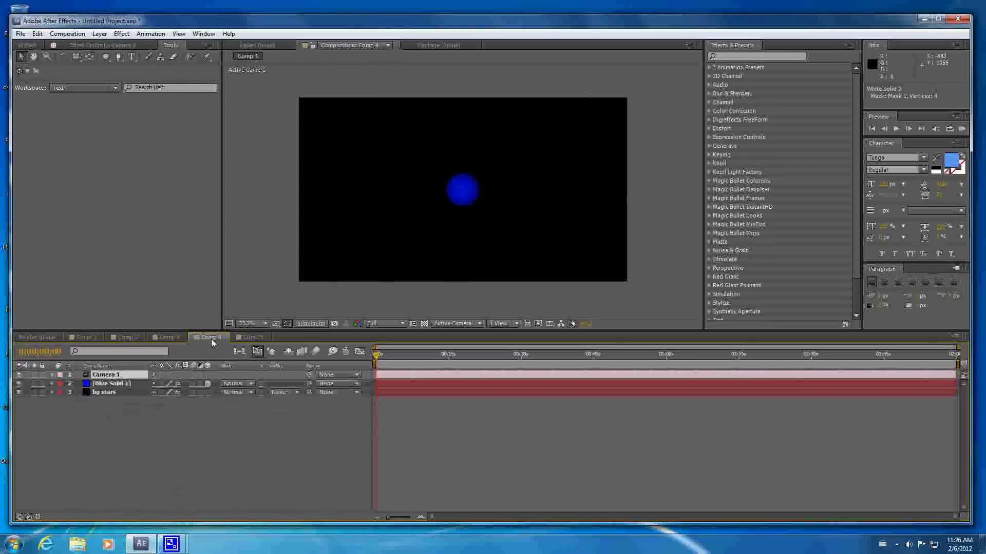
right_click(193, 465)
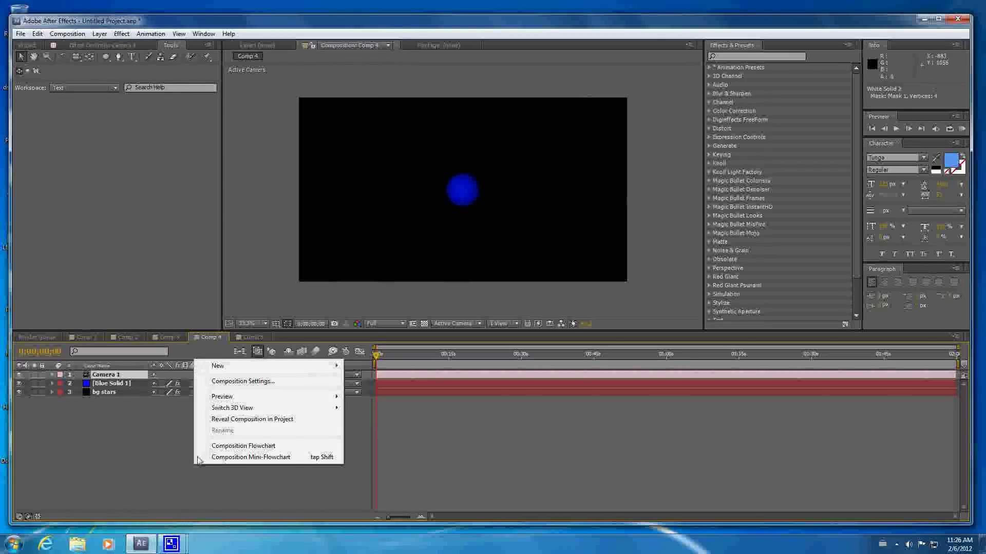
mouse_move(255, 371)
click(373, 393)
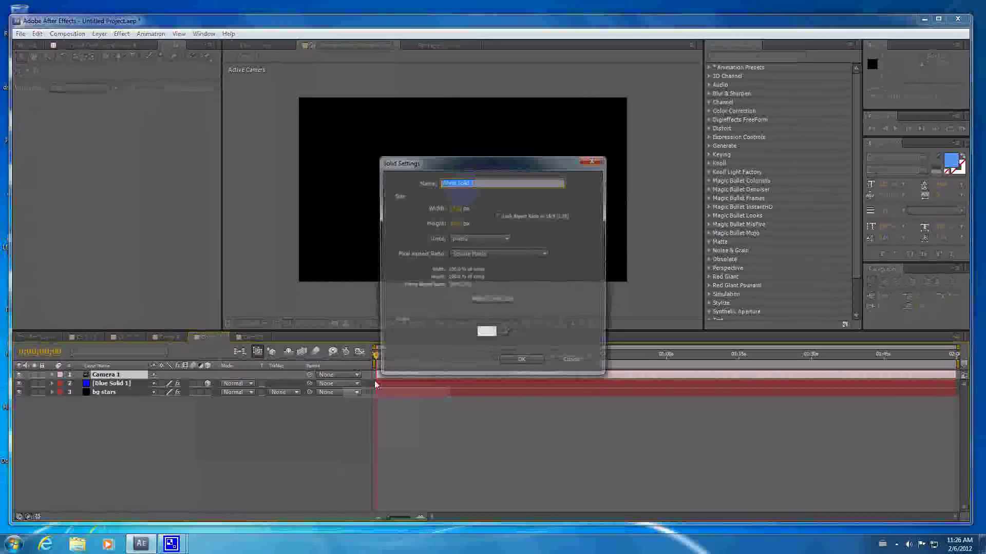
click(487, 335)
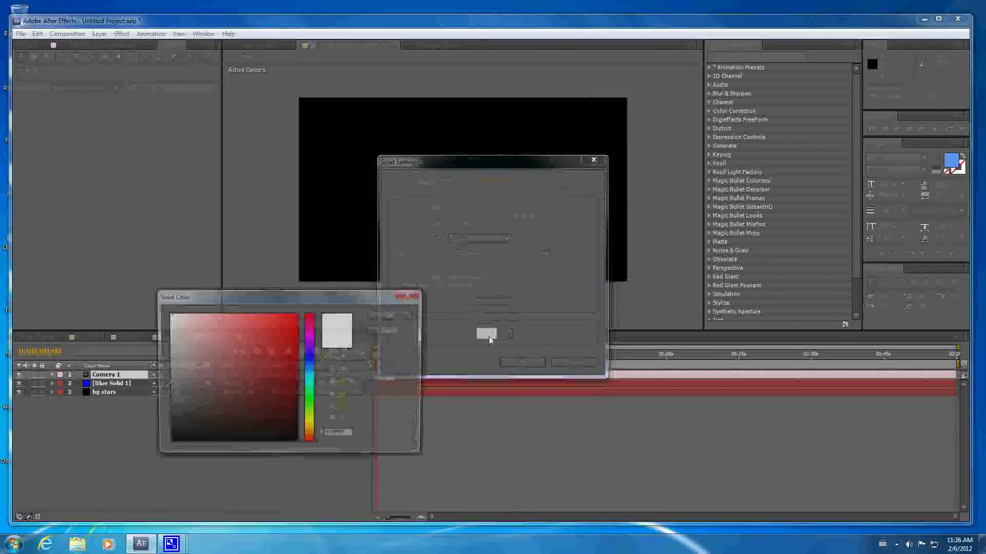
mouse_move(276, 329)
mouse_down()
mouse_move(299, 315)
mouse_move(348, 312)
mouse_up()
click(390, 315)
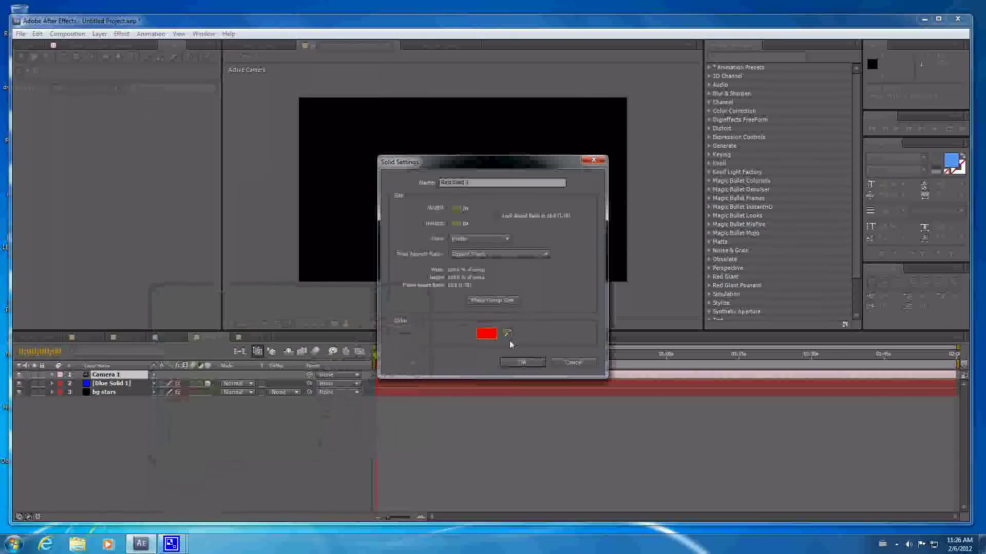
click(521, 362)
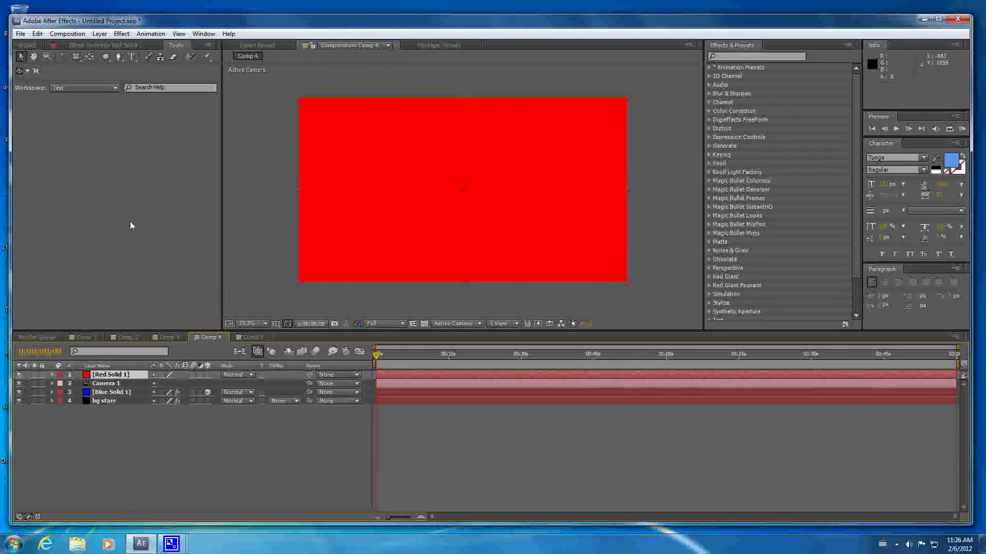
Apply the Perspective > CC Sphere effect to Red Solid 1
click(122, 34)
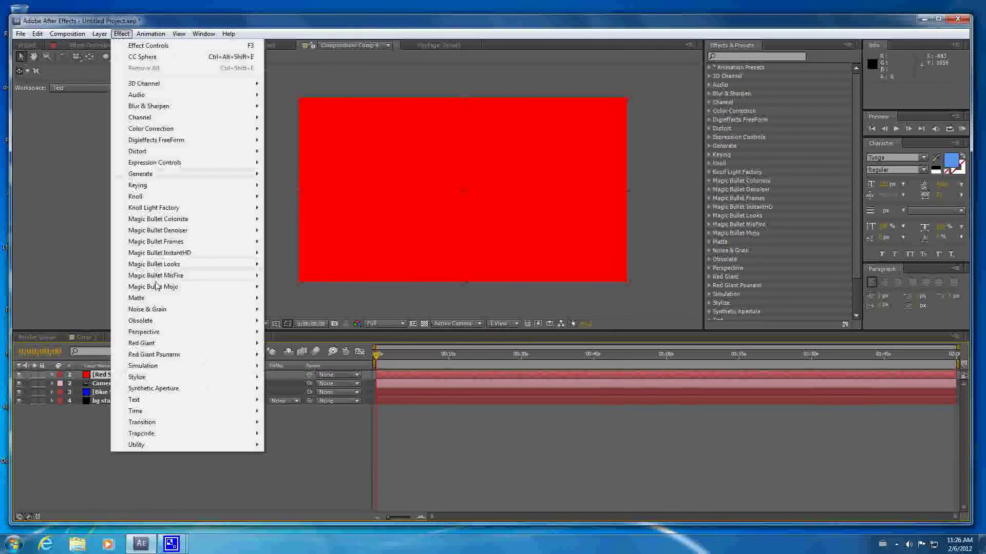
mouse_move(160, 334)
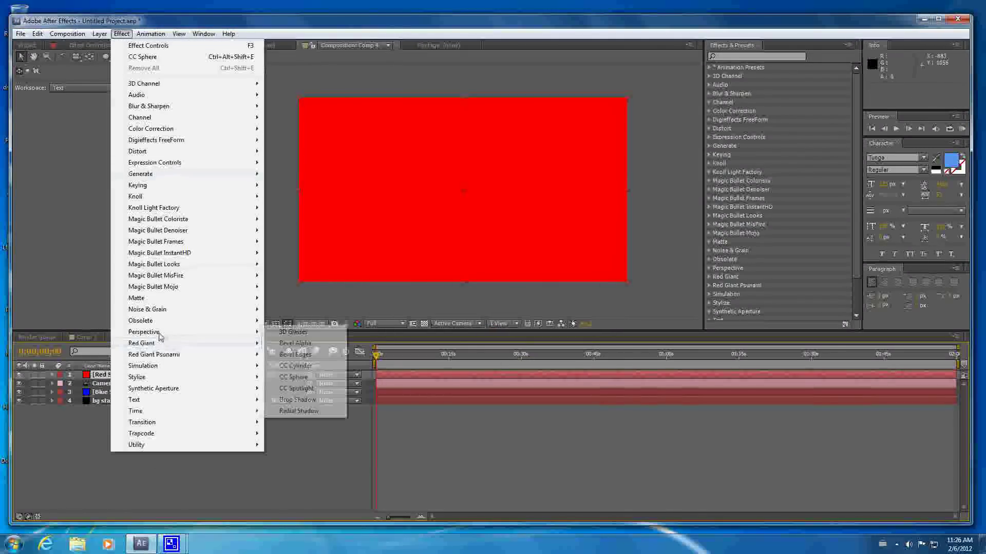
click(295, 378)
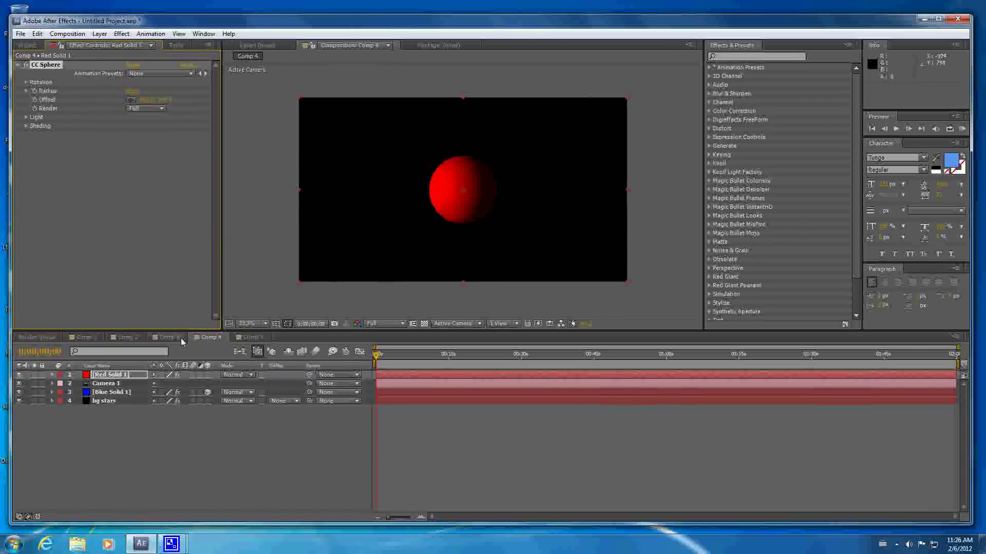
click(52, 379)
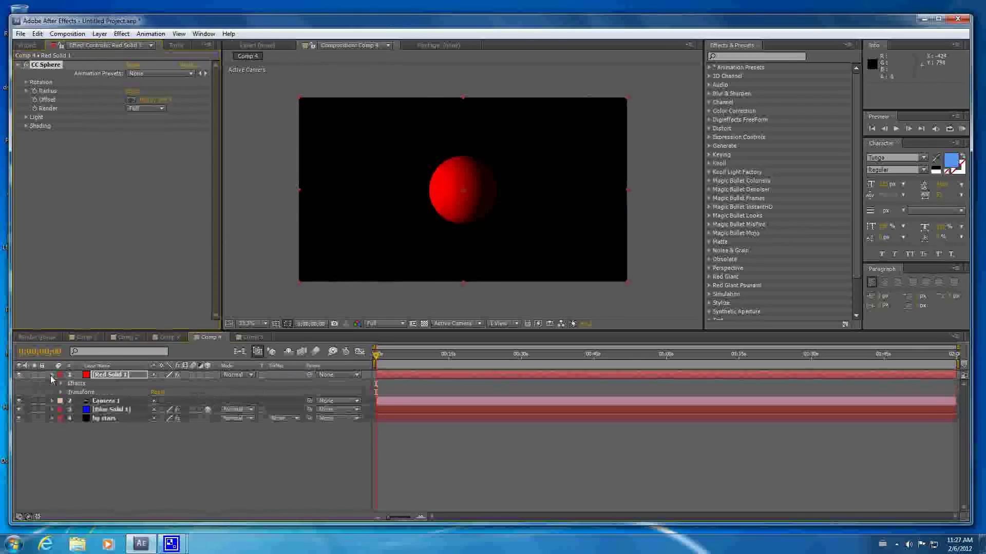
click(51, 379)
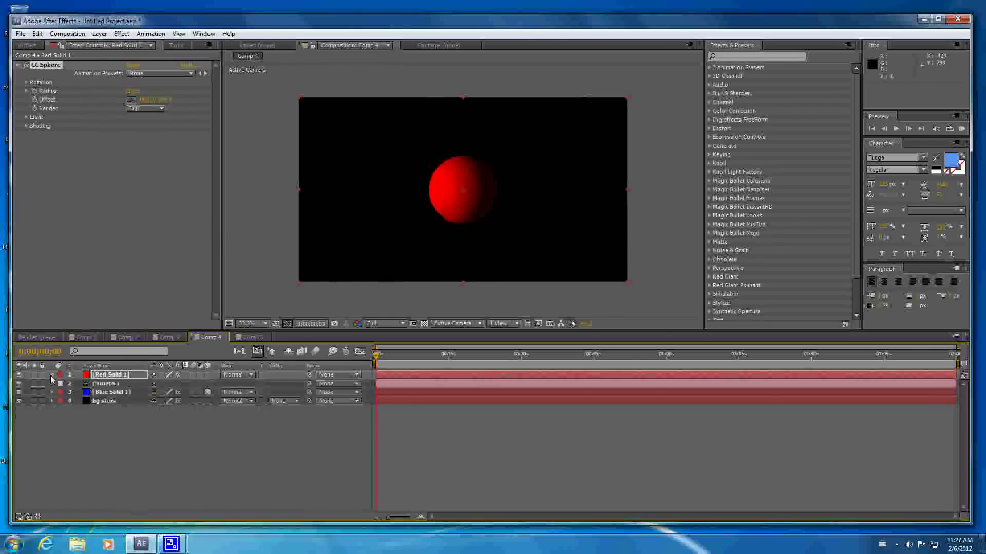
Raise the CC Sphere Light Height for even lighting and make Red Solid 1 a 3D layer
click(27, 117)
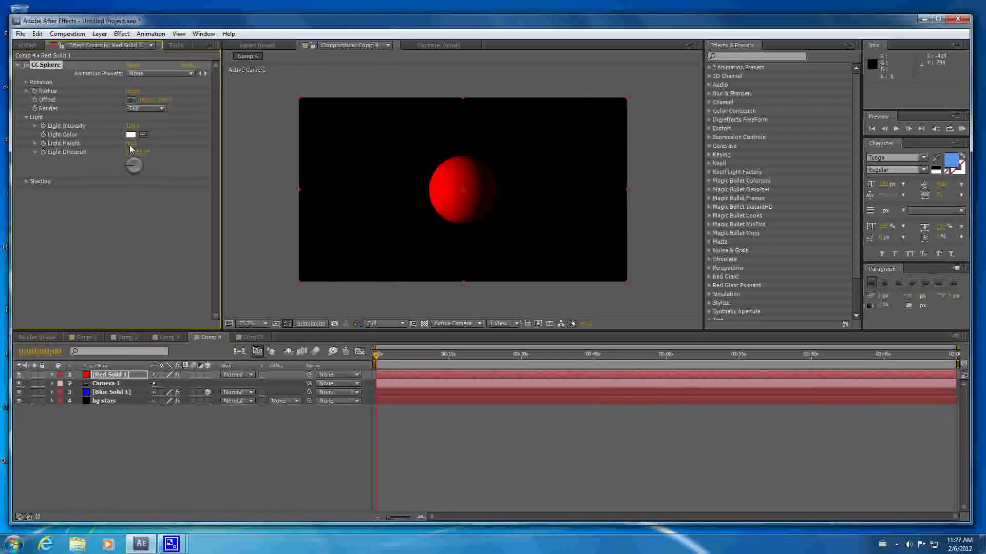
mouse_move(131, 146)
mouse_down()
mouse_move(151, 146)
mouse_move(126, 127)
mouse_up()
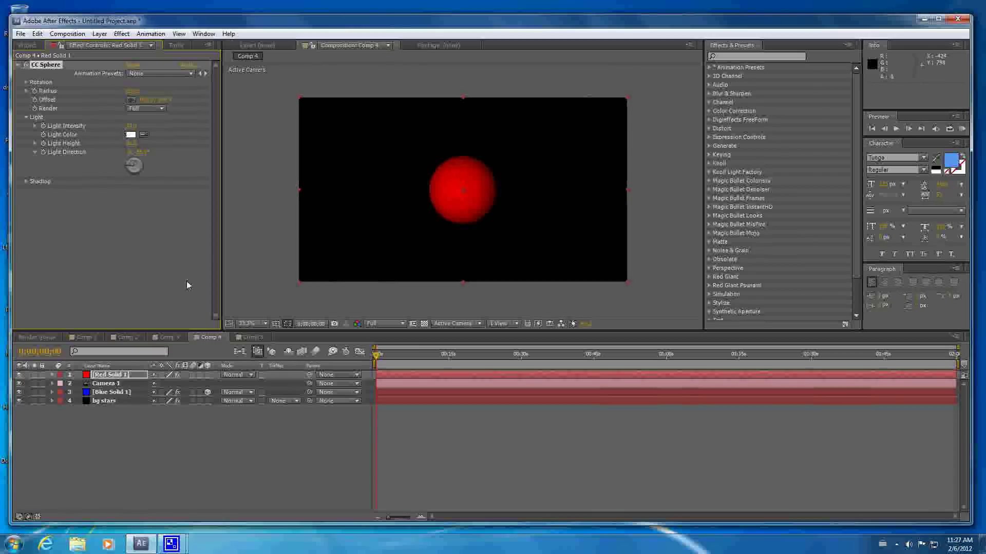
click(208, 375)
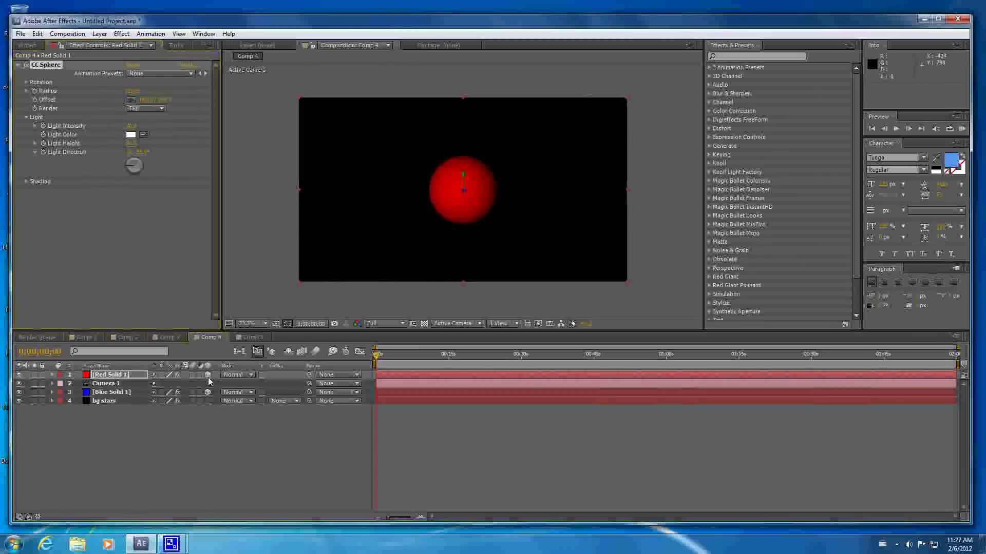
Paste the copied circular mask path into Red Solid 1's Position property
click(52, 376)
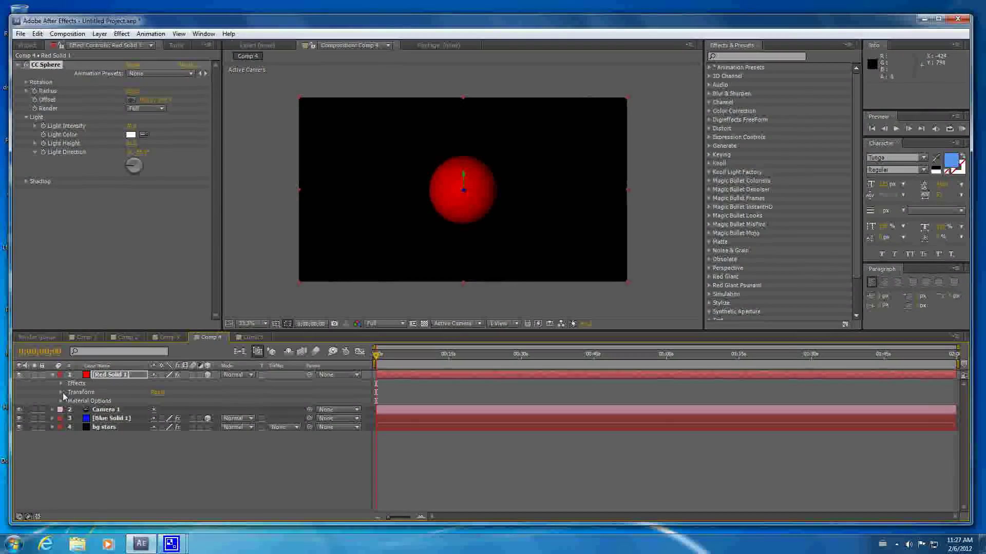
click(61, 393)
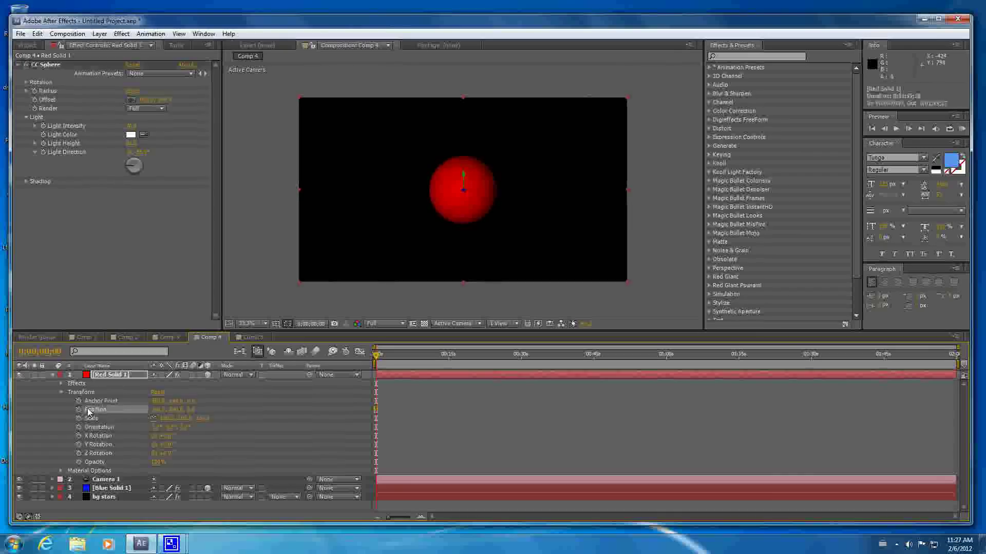
click(37, 33)
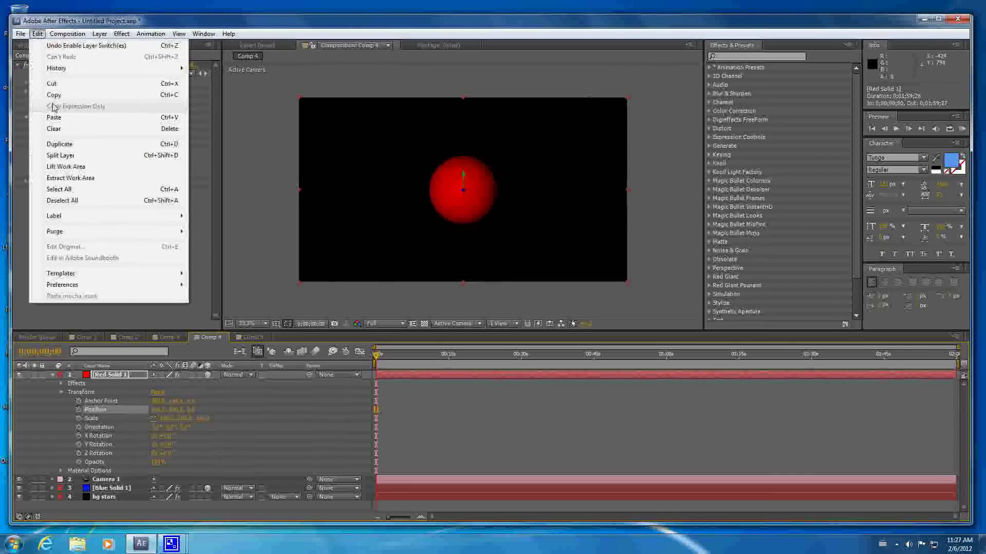
click(53, 118)
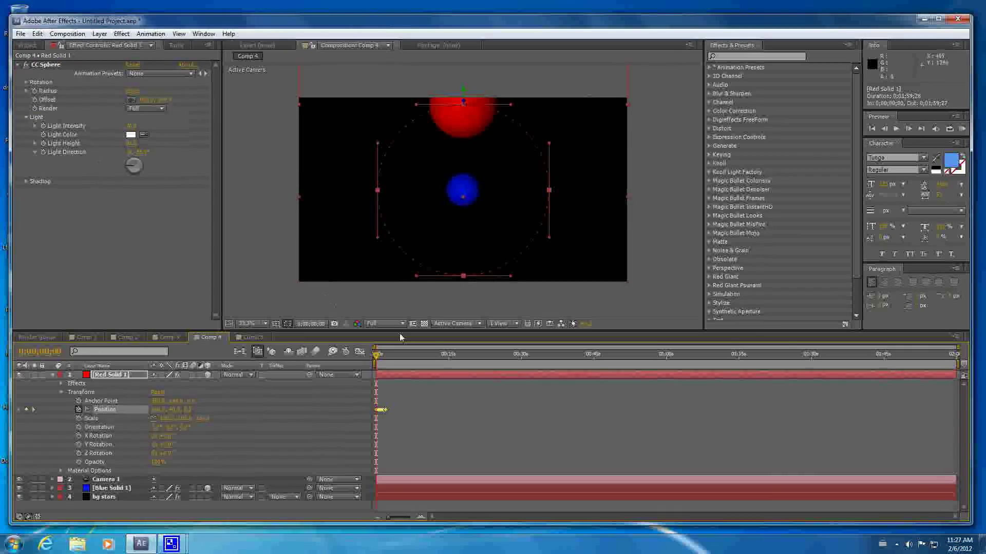
Drag the final Position keyframe later in time to lengthen the orbit
drag(411, 354, 375, 358)
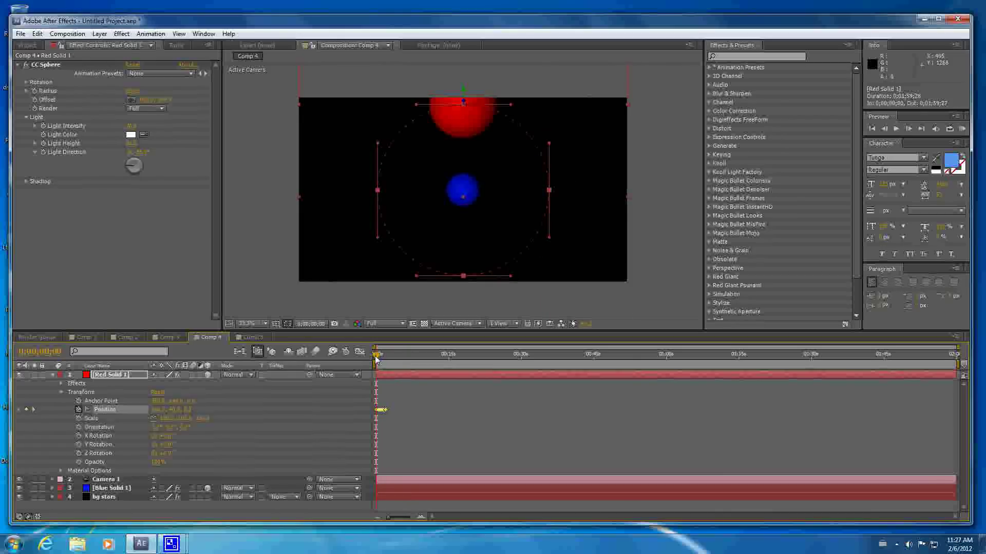
click(389, 418)
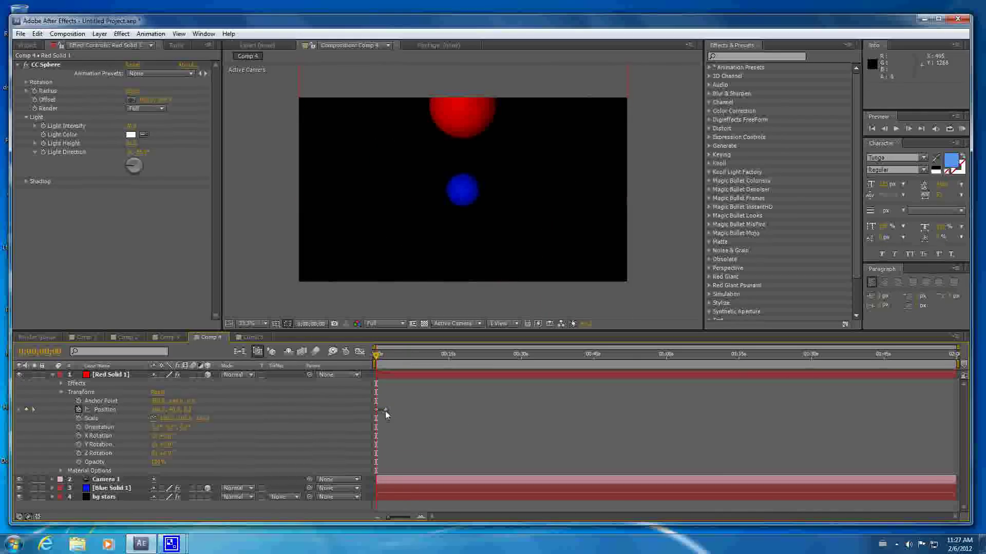
click(386, 411)
drag(390, 411, 456, 412)
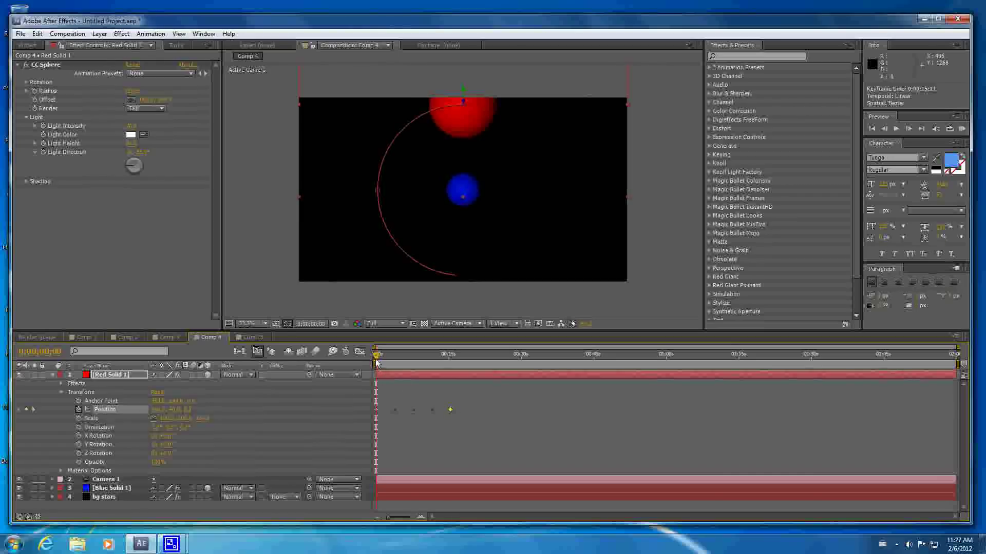
drag(376, 355, 374, 378)
Shrink the red sphere to a CC Sphere Radius of 50 and scrub through its orbit
click(134, 92)
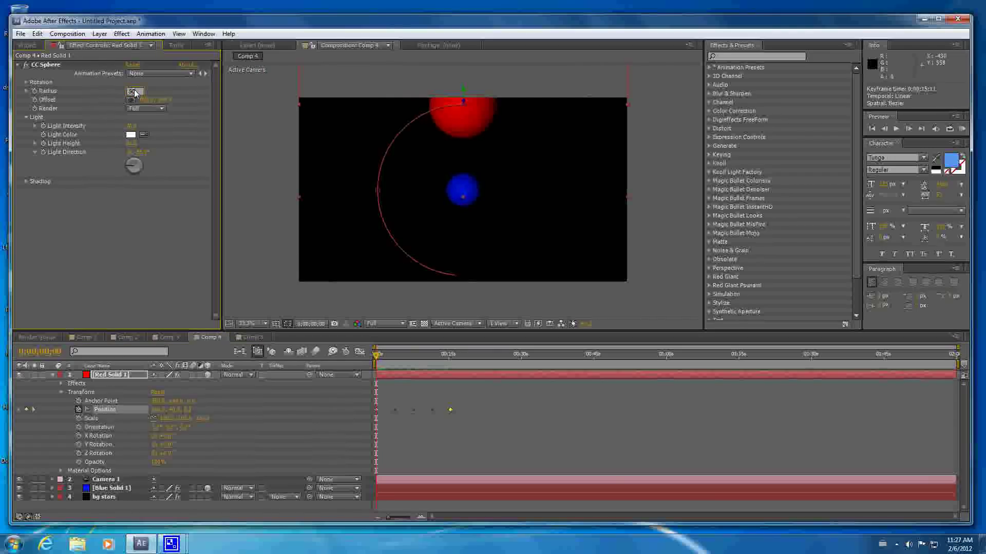
text(50)
key(Return)
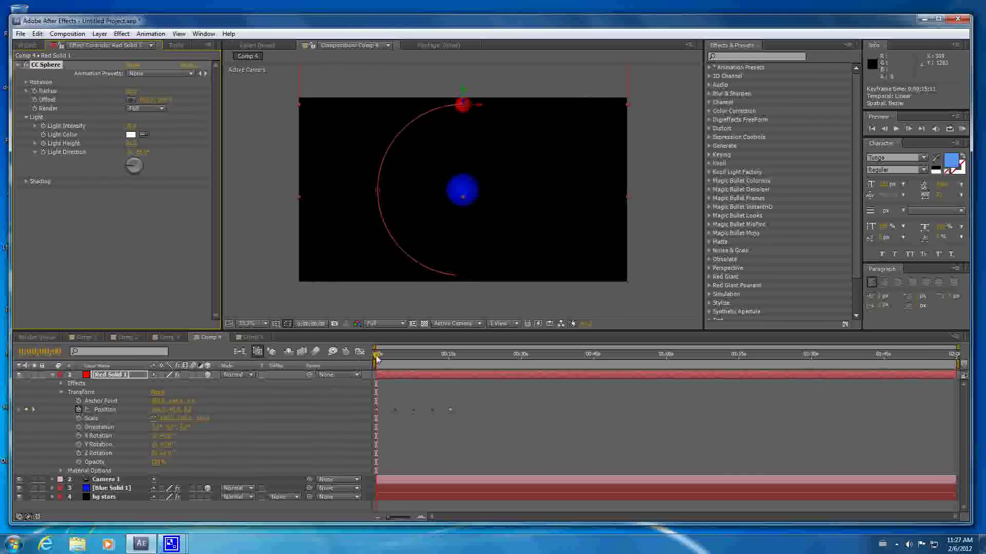
drag(376, 358, 417, 355)
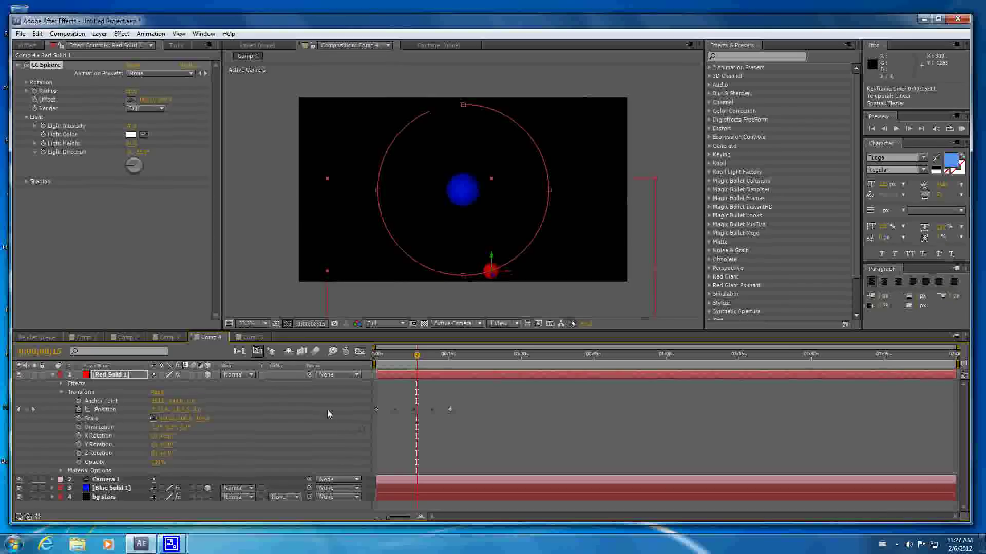
Add a loopOut(type = "cycle") expression to Red Solid 1's Position so the orbit repeats
alt+click(78, 410)
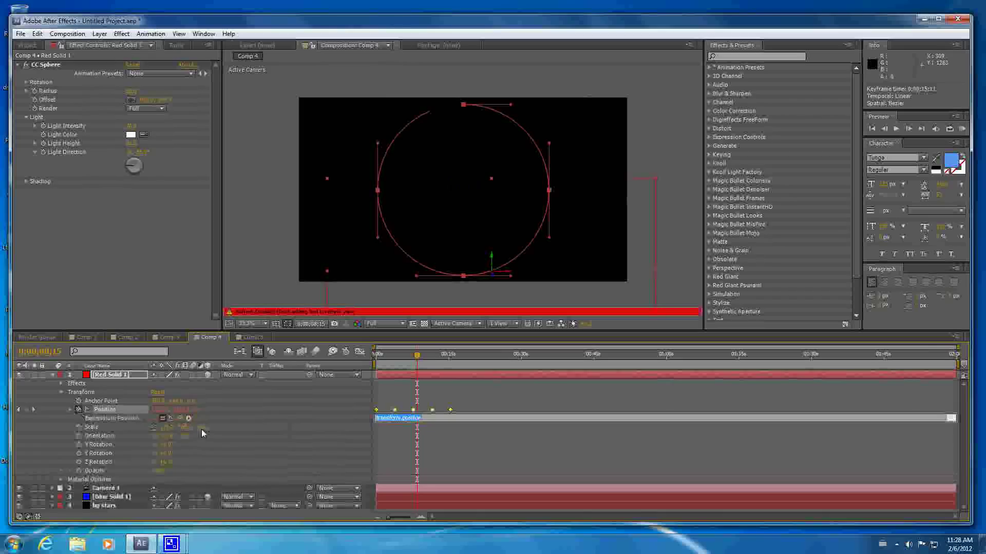
click(189, 419)
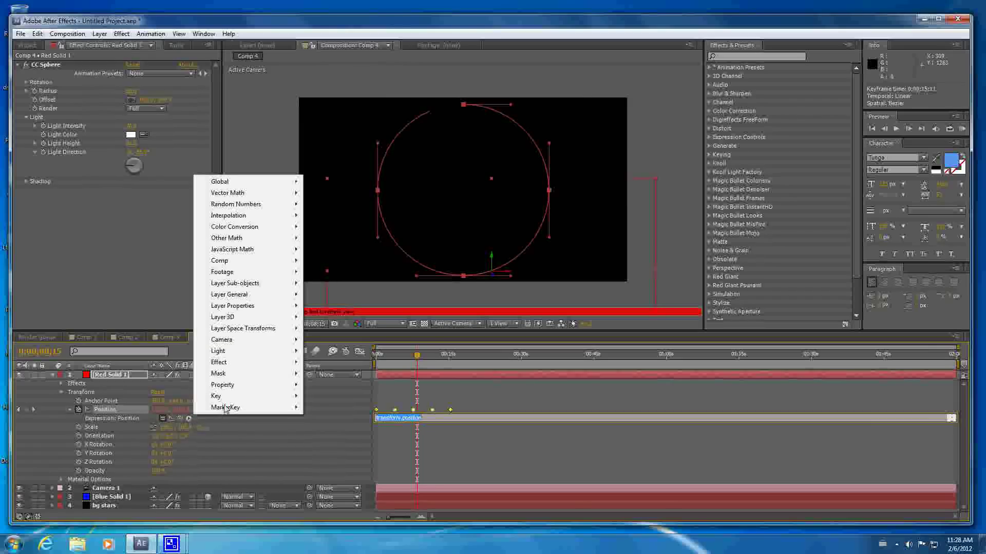
mouse_move(246, 392)
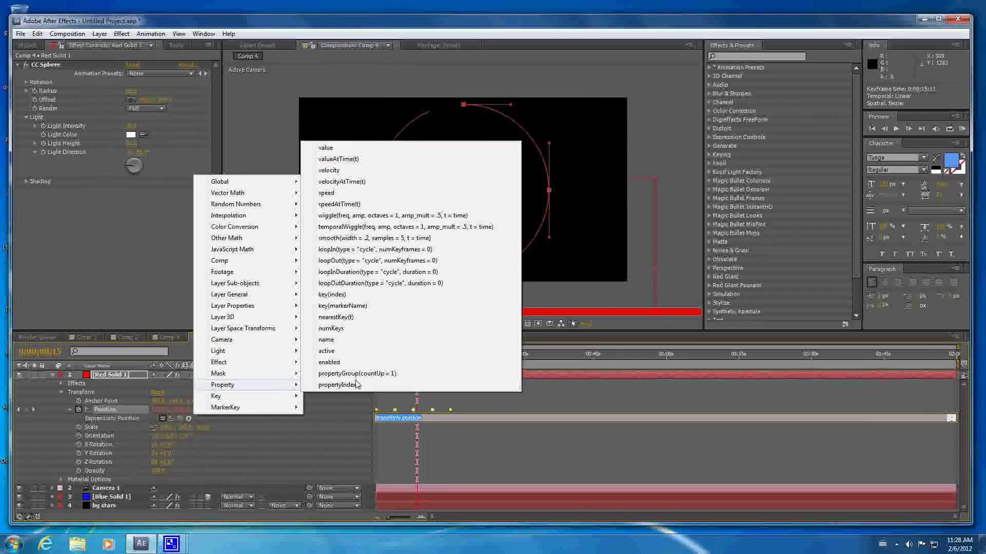
click(358, 261)
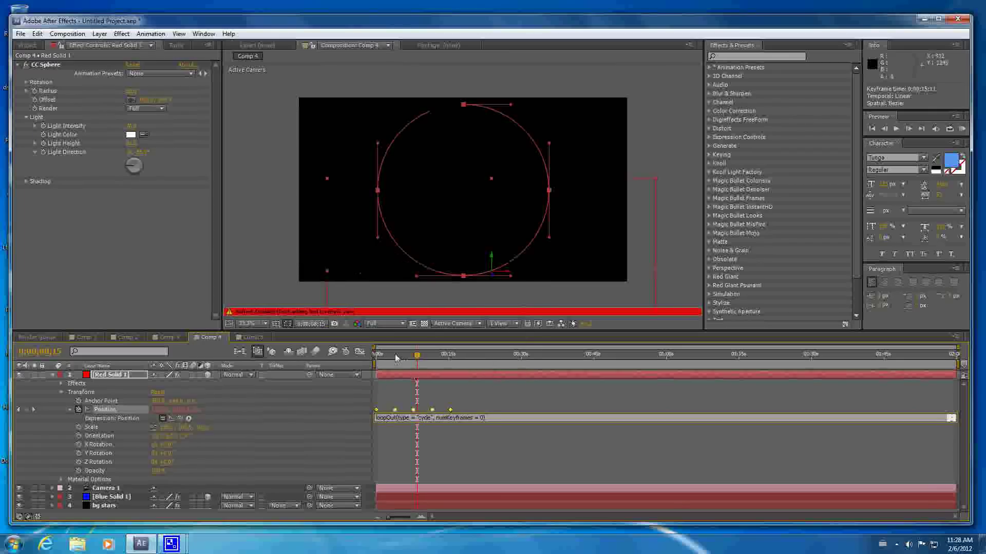
drag(408, 357, 375, 376)
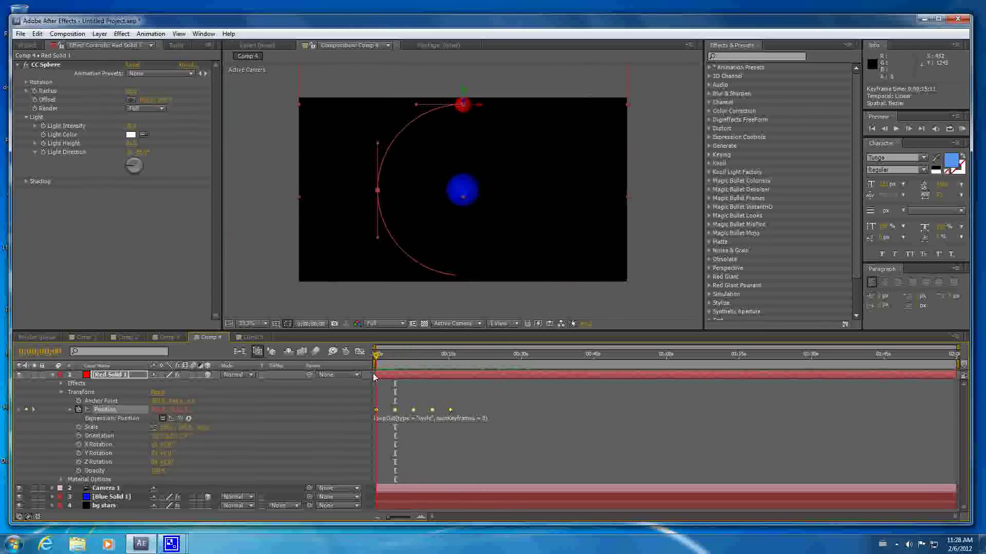
click(54, 376)
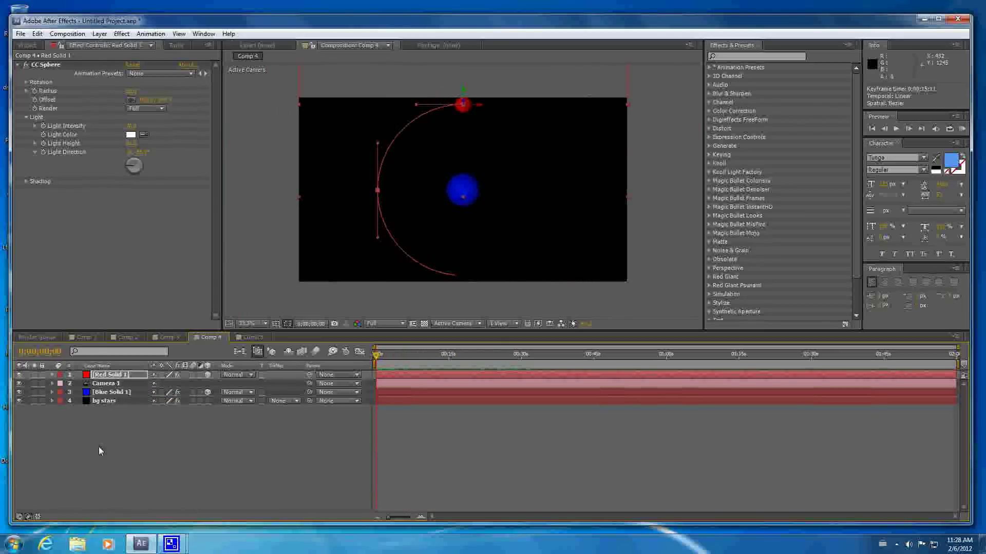
Add a new Null Object layer, Null 2, and make it 3D
right_click(99, 448)
mouse_move(145, 352)
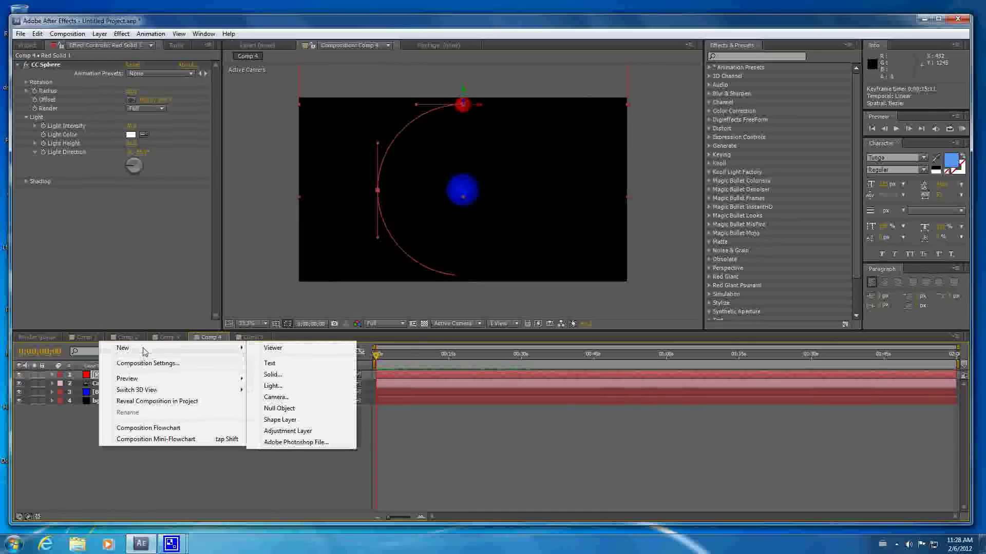
click(287, 408)
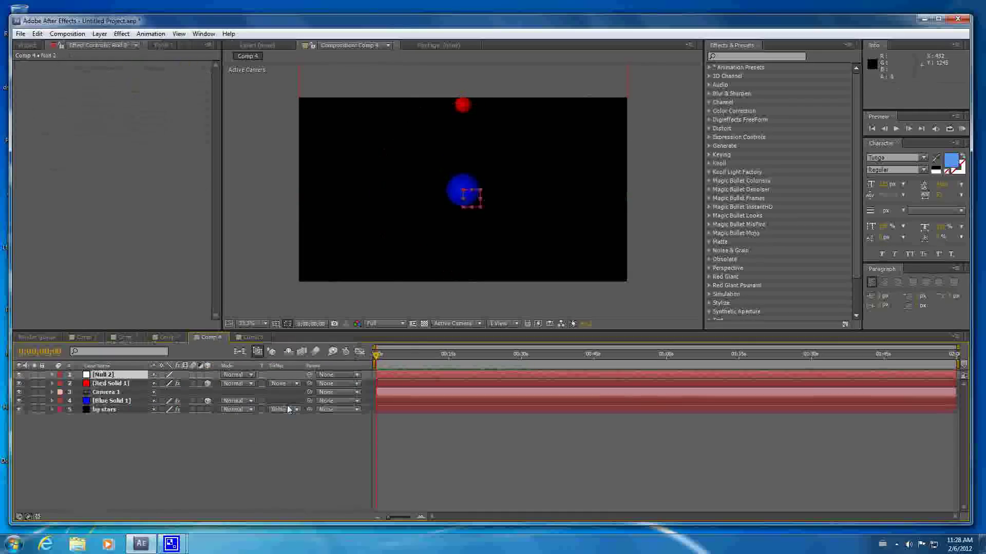
click(207, 374)
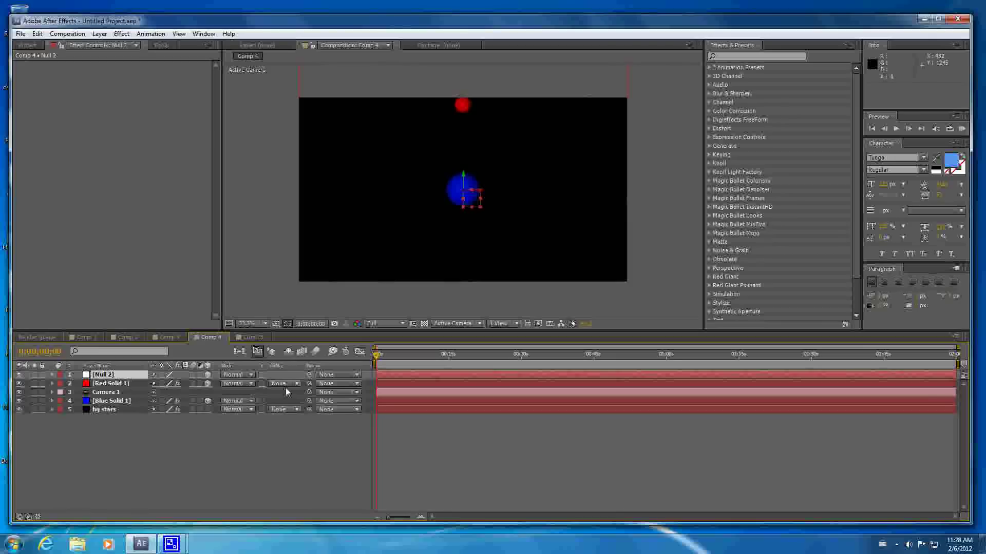
Parent Red Solid 1 to Null 2 and set the null's Orientation X to 270
drag(309, 385, 138, 378)
click(52, 375)
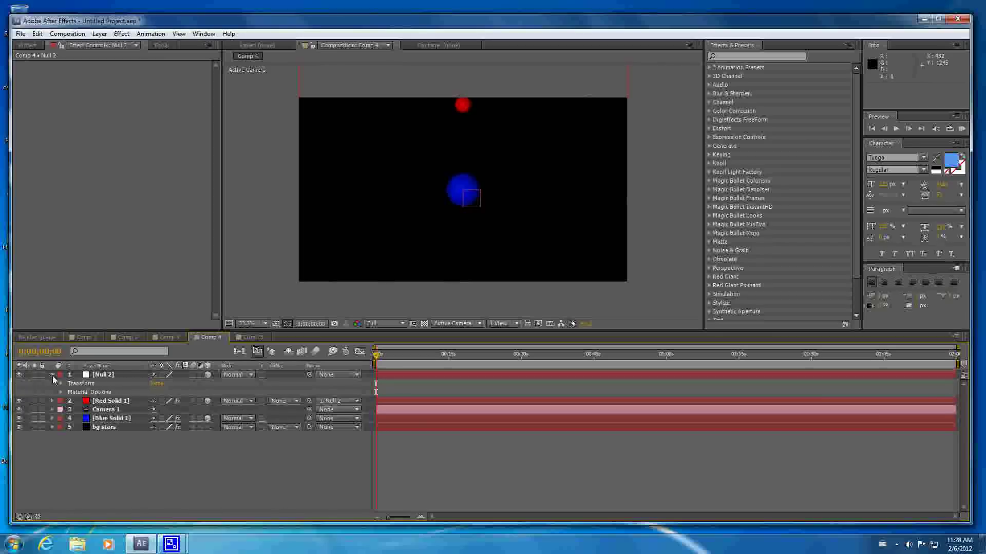
click(61, 384)
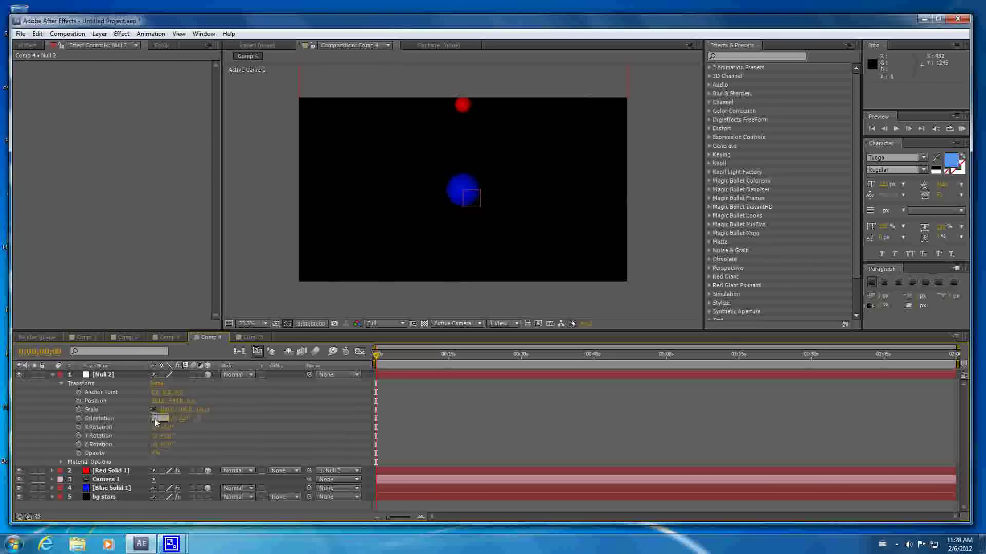
text(270)
key(Return)
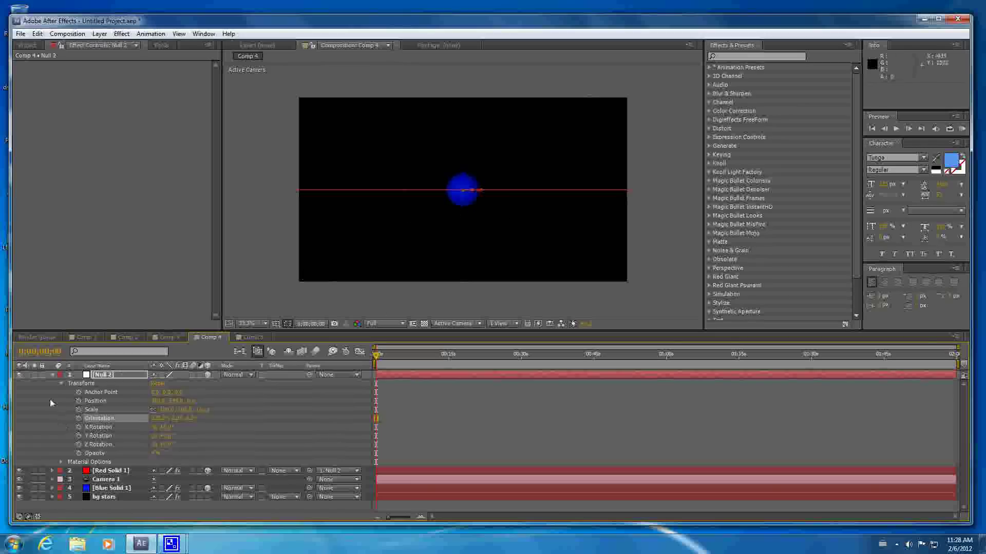
Open Red Solid 1's Orientation, then scrub forward to see the moon pass behind the planet
click(53, 376)
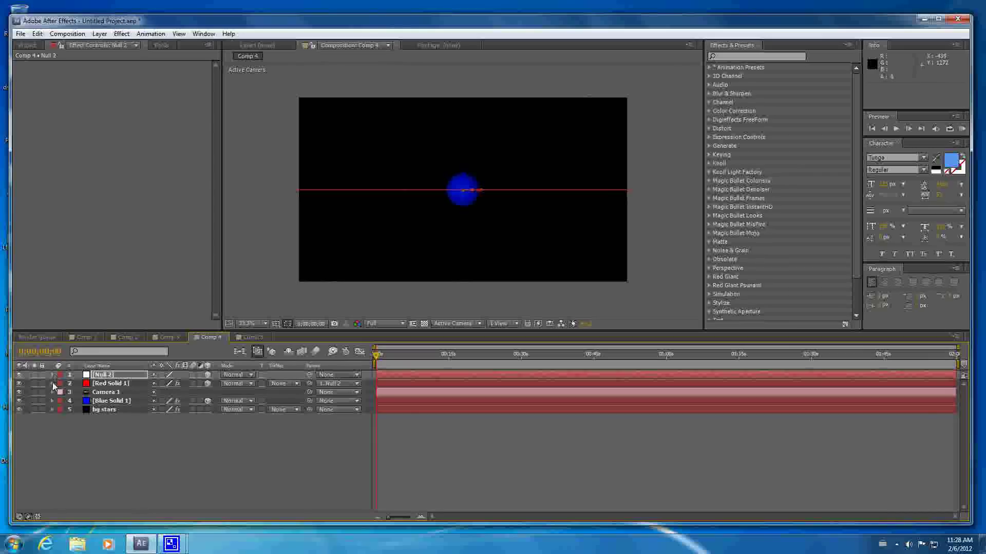
click(52, 384)
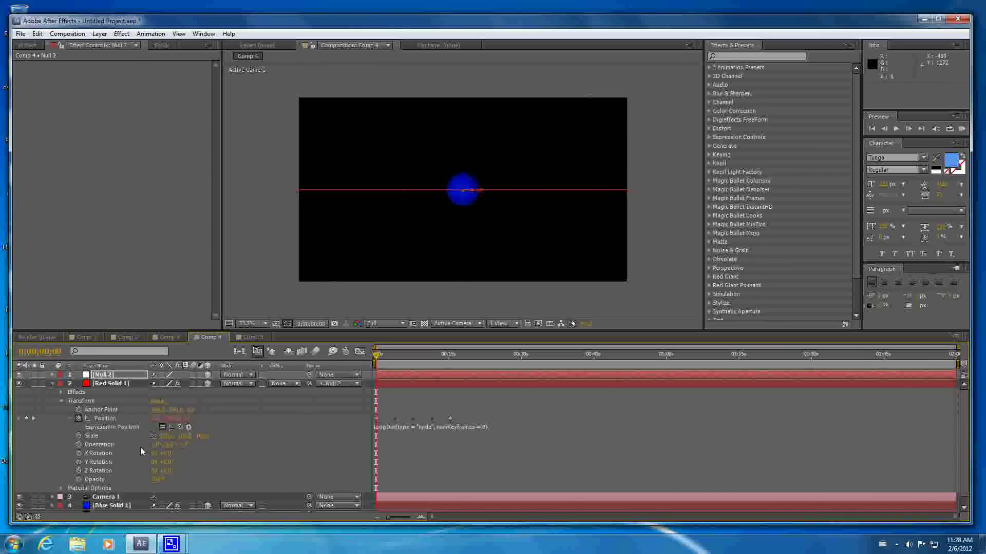
click(154, 444)
key(Return)
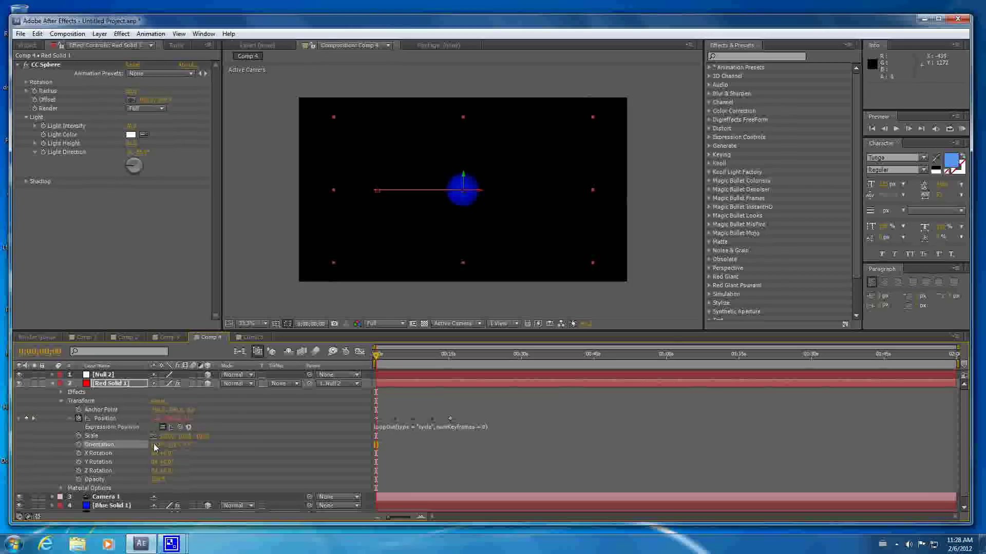
click(230, 469)
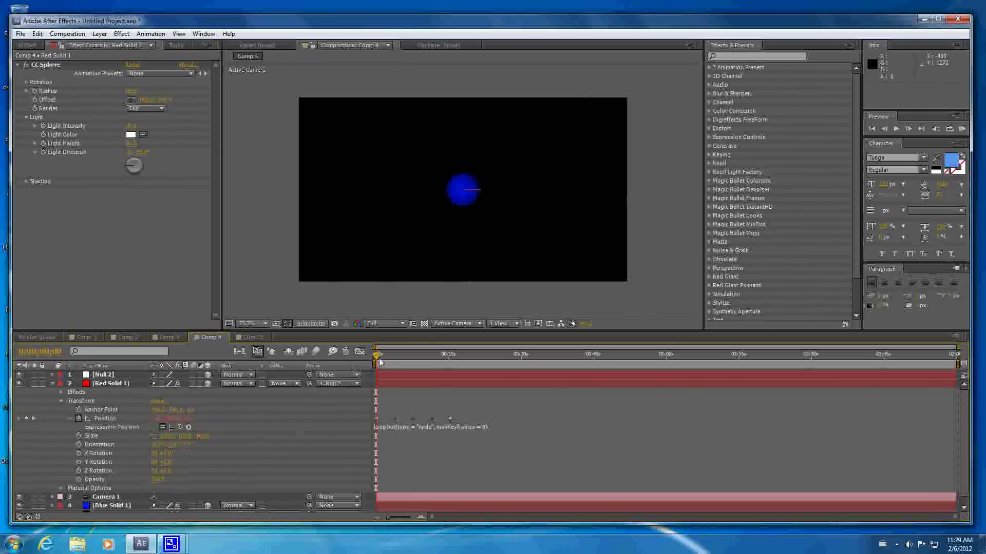
drag(376, 357, 453, 366)
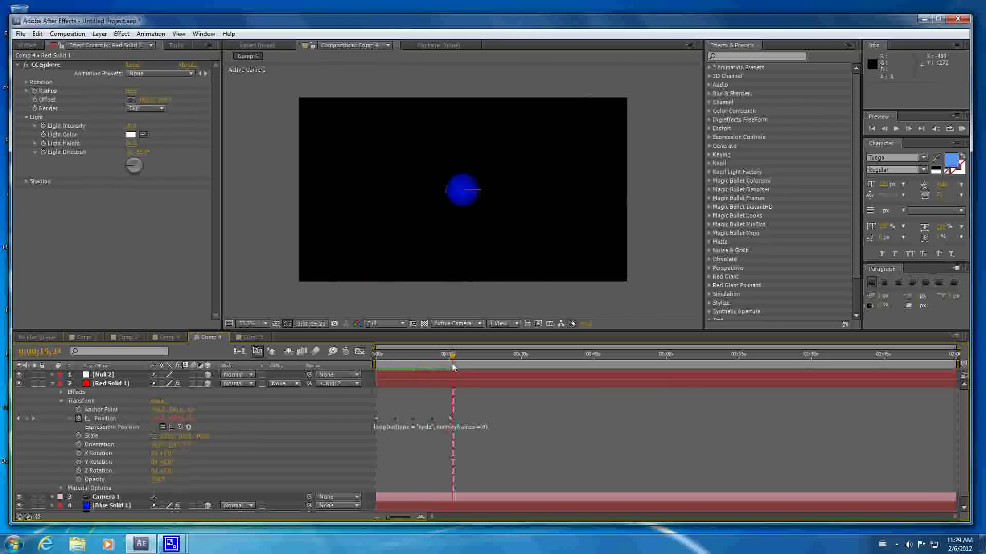
Set the moon's CC Sphere Radius to 10 and return the playhead to 0:00
click(52, 384)
click(52, 383)
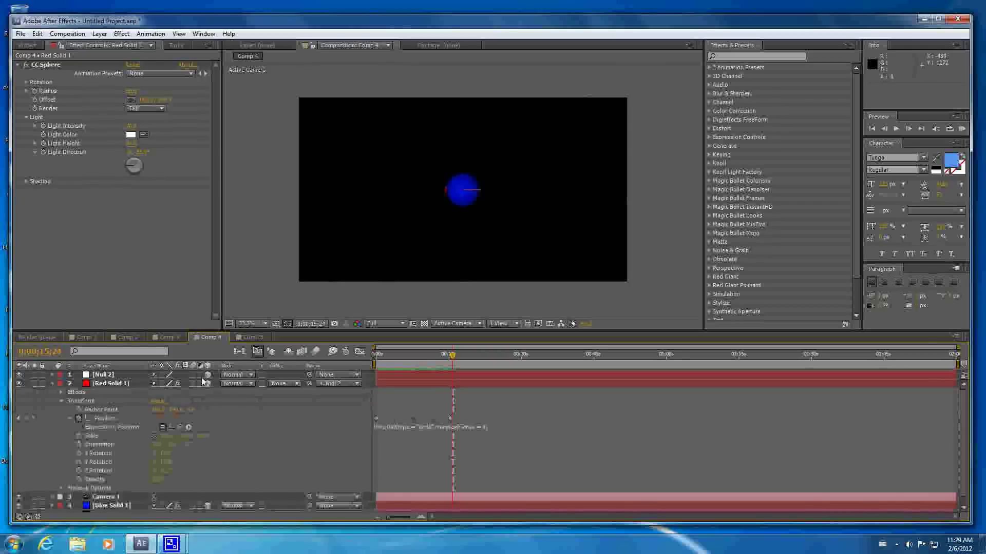
drag(387, 355, 415, 362)
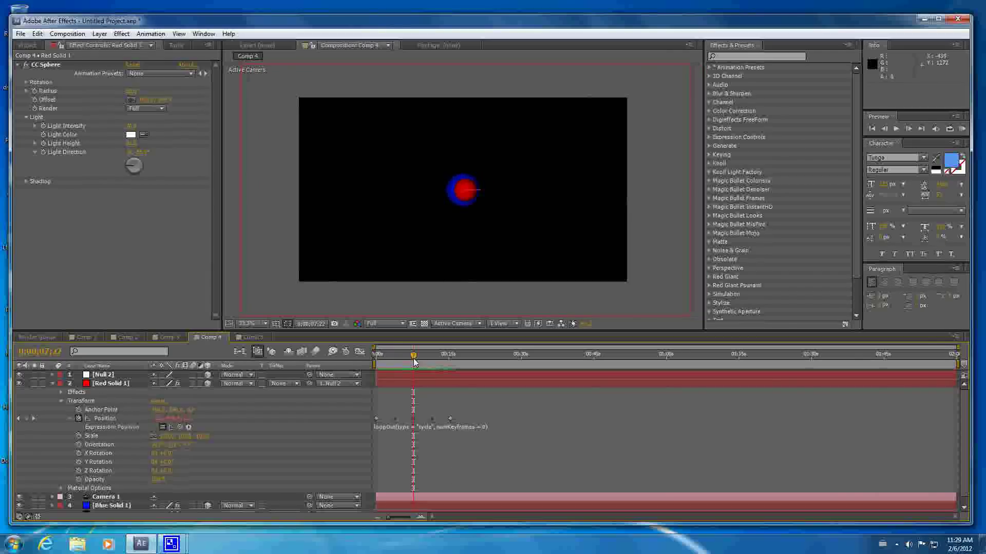
click(133, 92)
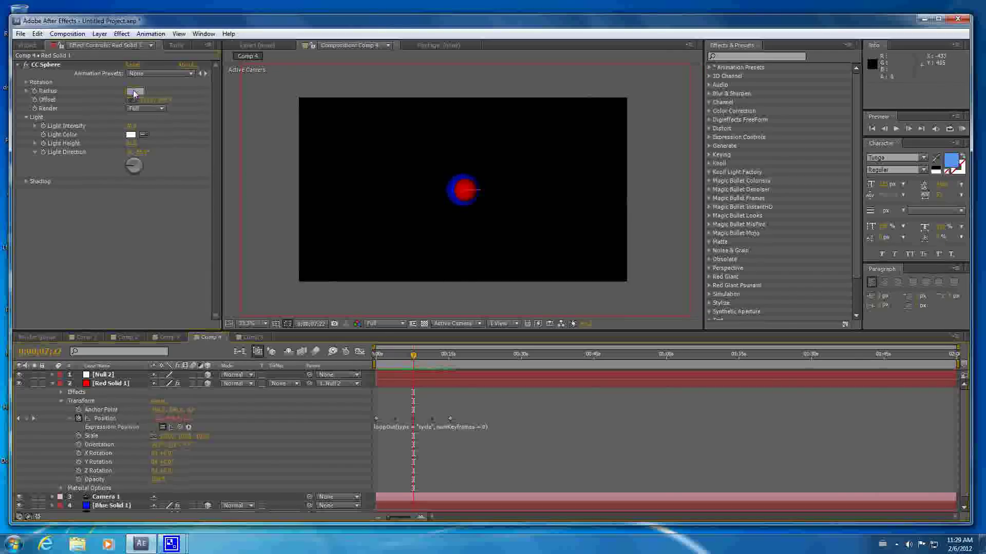
key(Return)
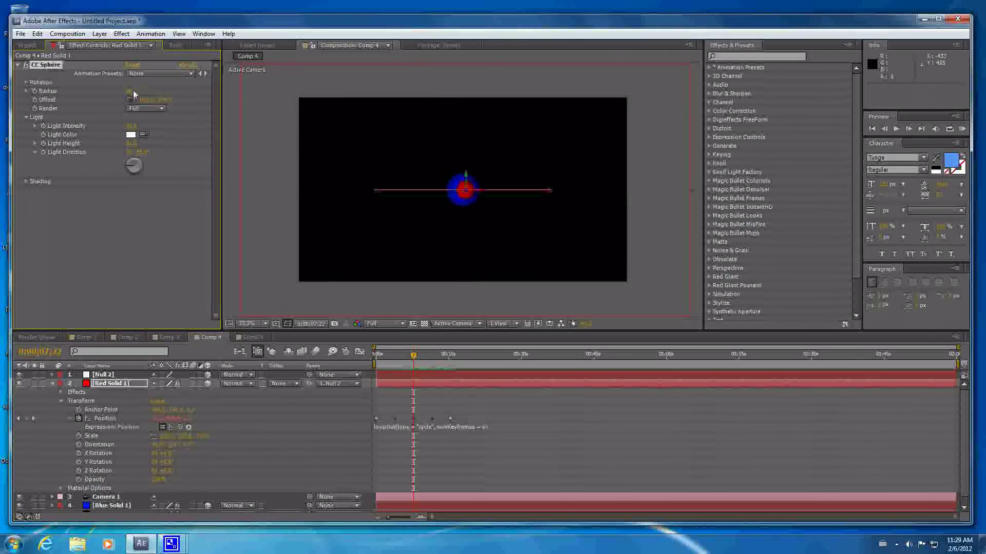
click(131, 91)
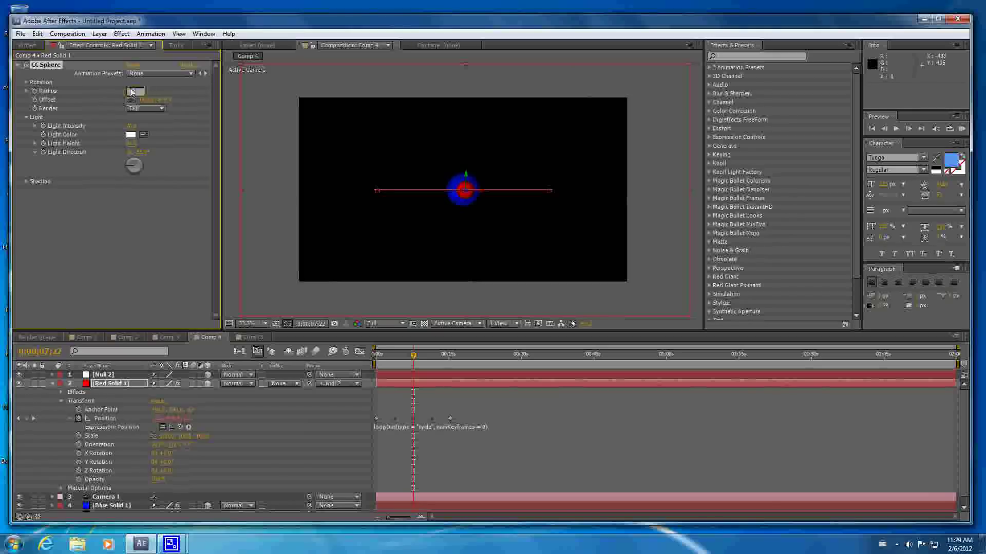
text(10)
key(Return)
click(387, 358)
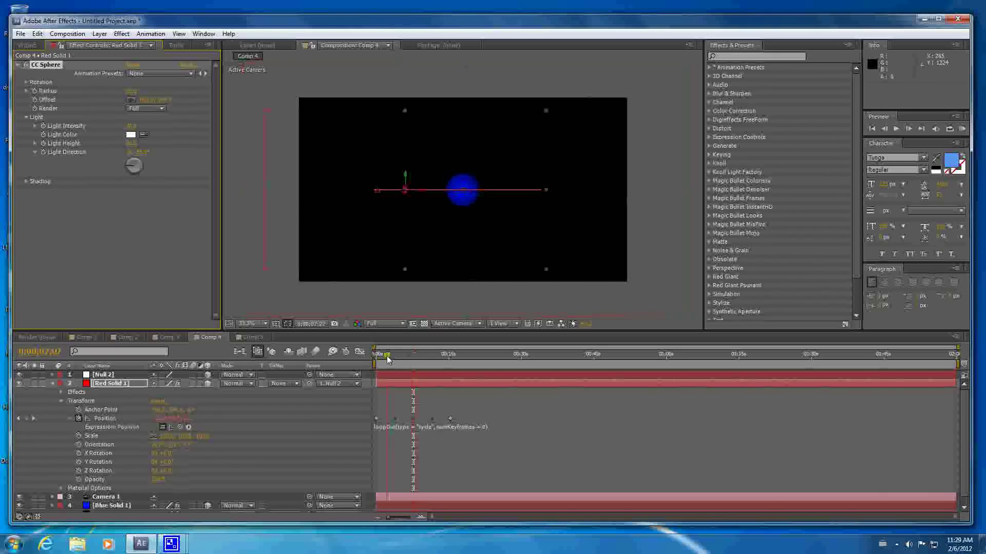
drag(388, 359, 373, 359)
RAM-preview the tiny red moon orbiting behind the blue planet, then collapse Red Solid 1
click(334, 423)
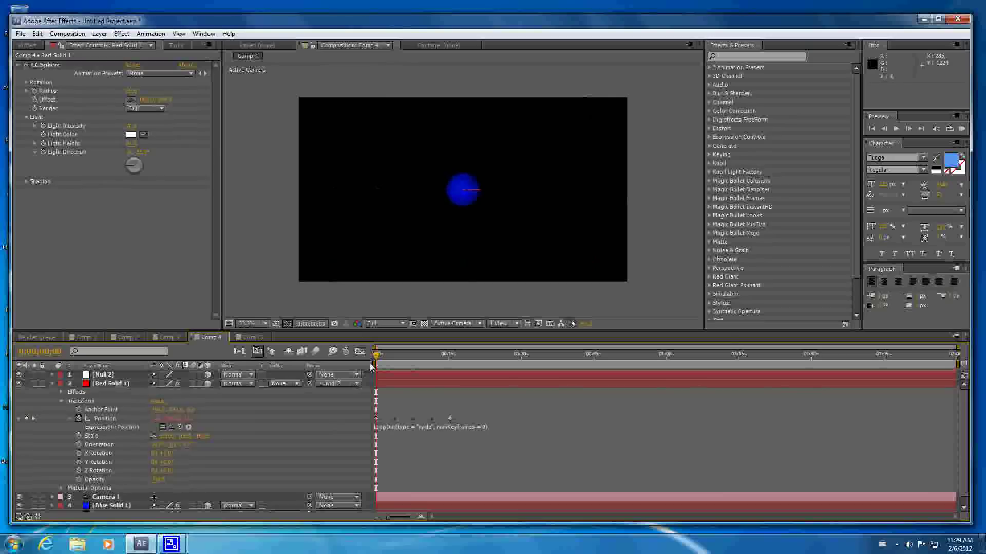
key(KP_0)
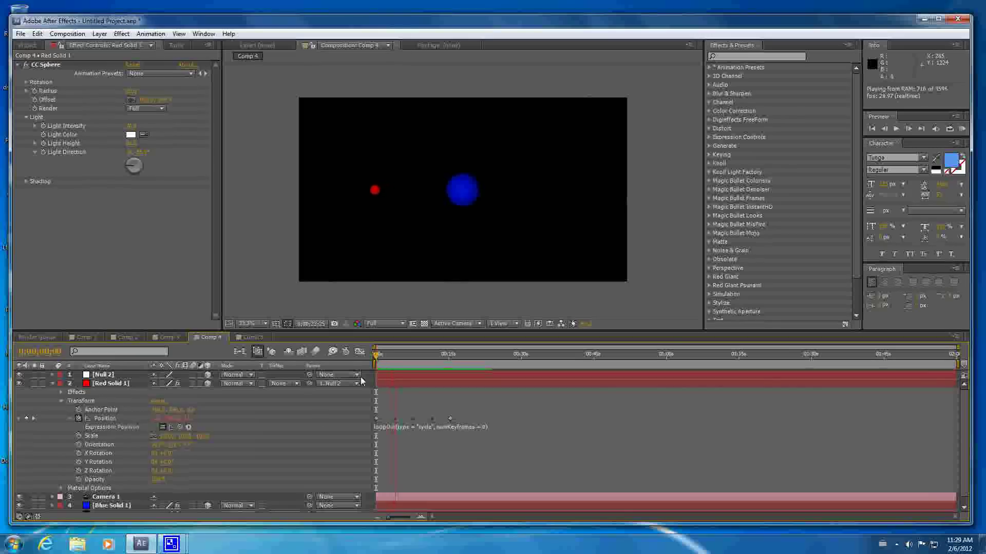
key(space)
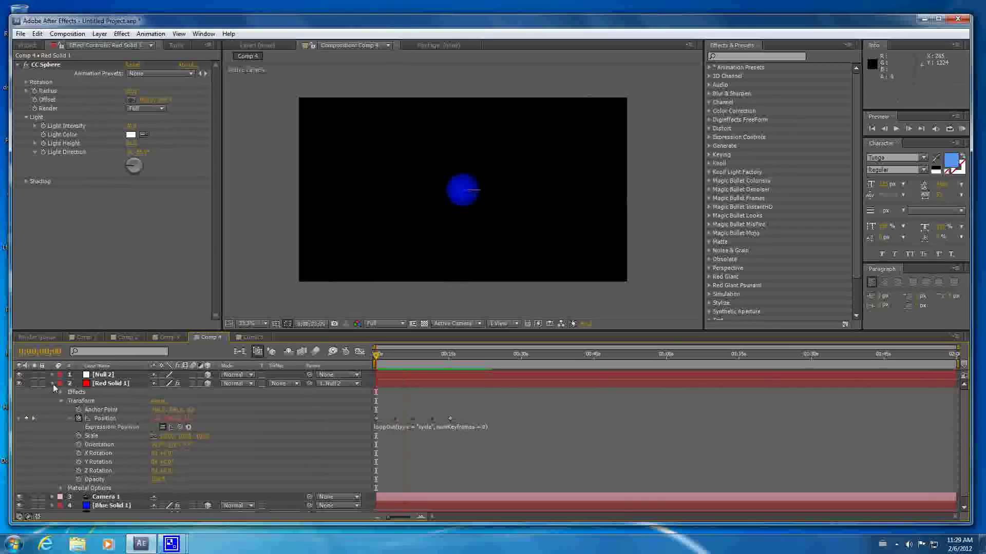
click(52, 384)
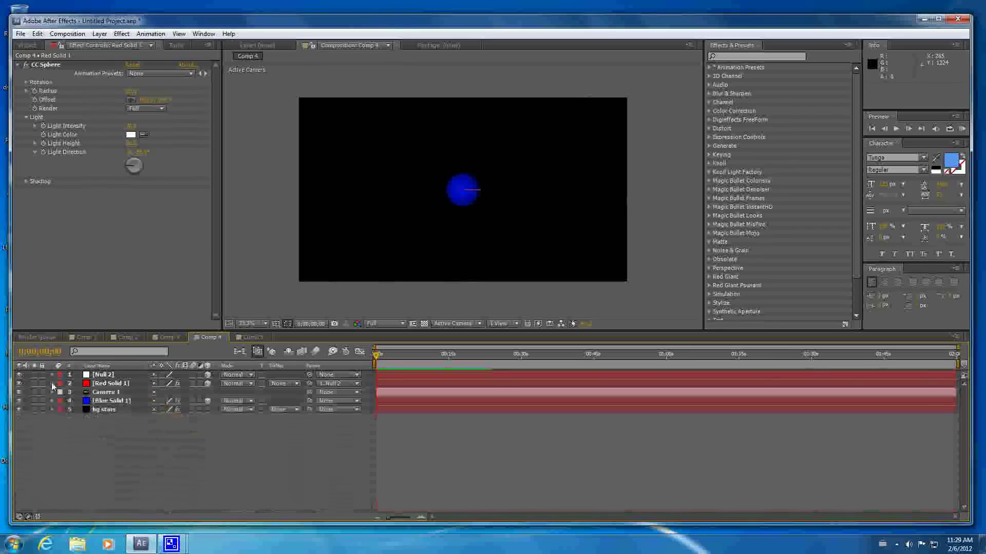